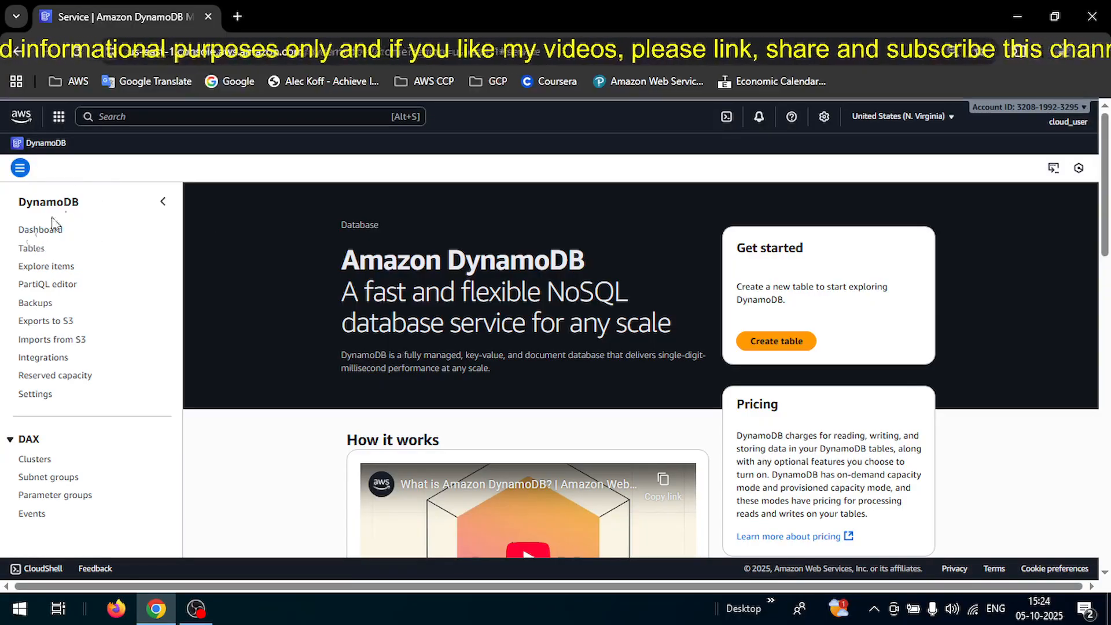
# Start a new table and name it 'Project Work', correcting the mistyped letters.
pyautogui.click(770, 345)
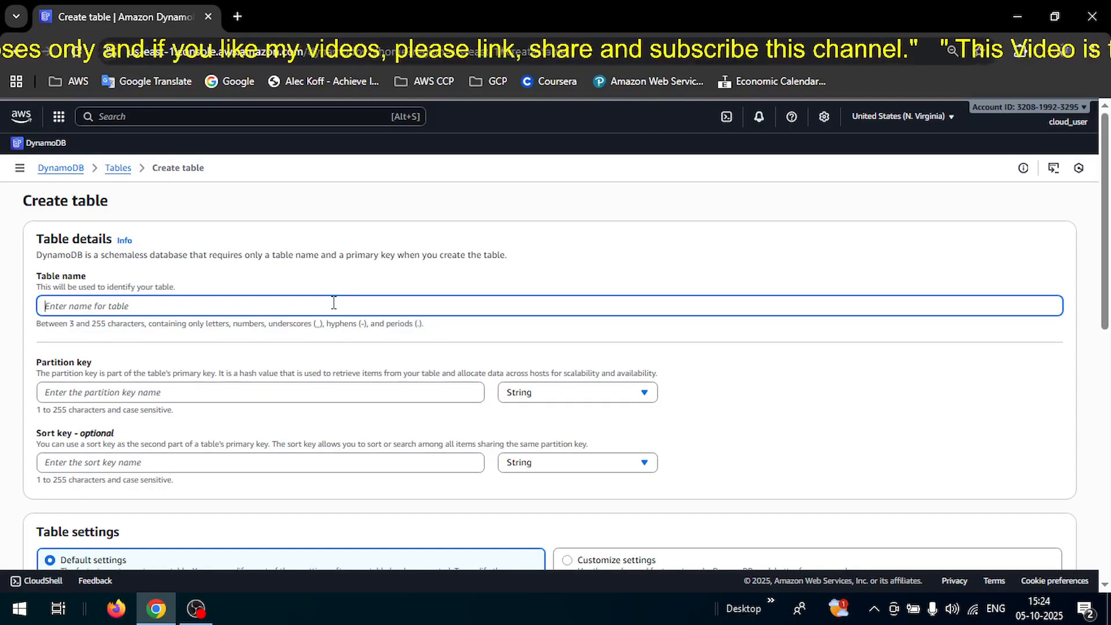
pyautogui.write('Pr')
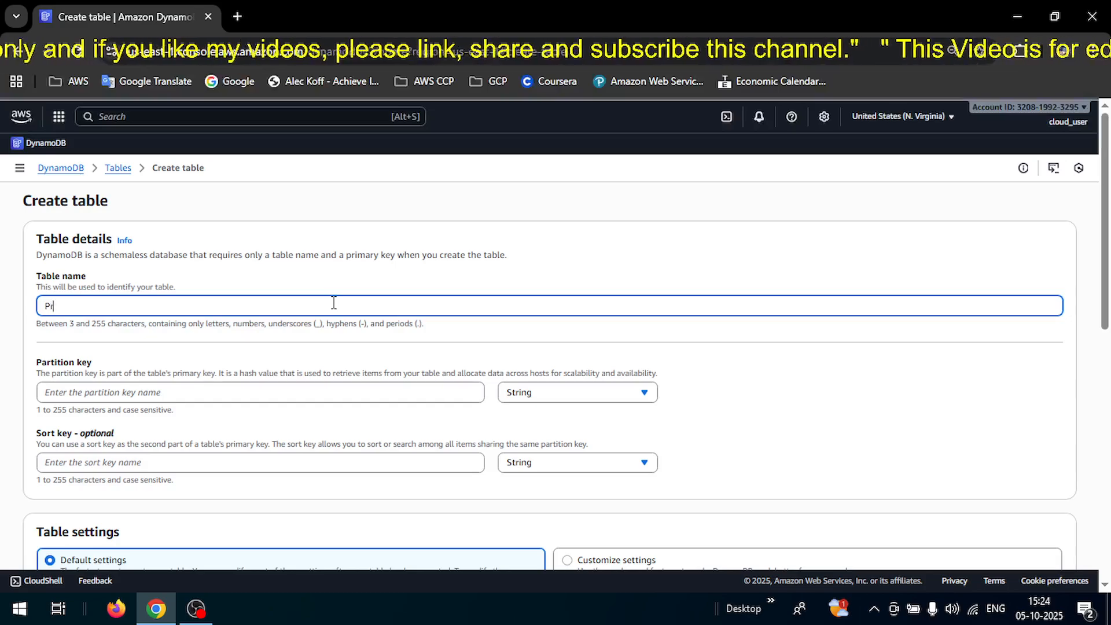
pyautogui.write('ohec')
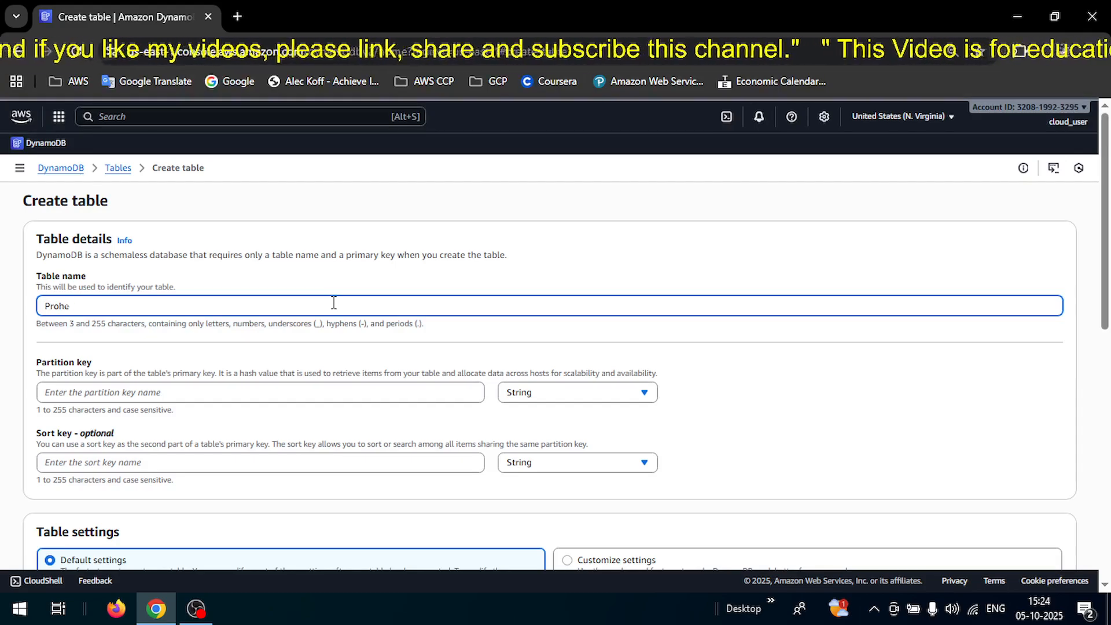
pyautogui.press('BackSpace')
pyautogui.press('BackSpace')
pyautogui.press('BackSpace')
pyautogui.write('oje')
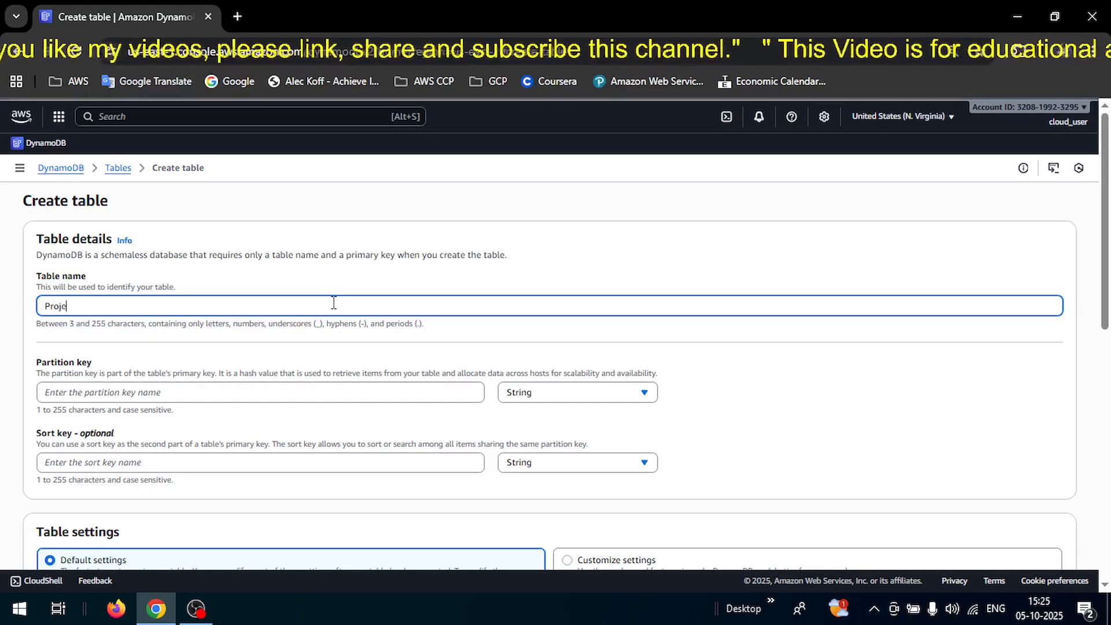
pyautogui.write('ct')
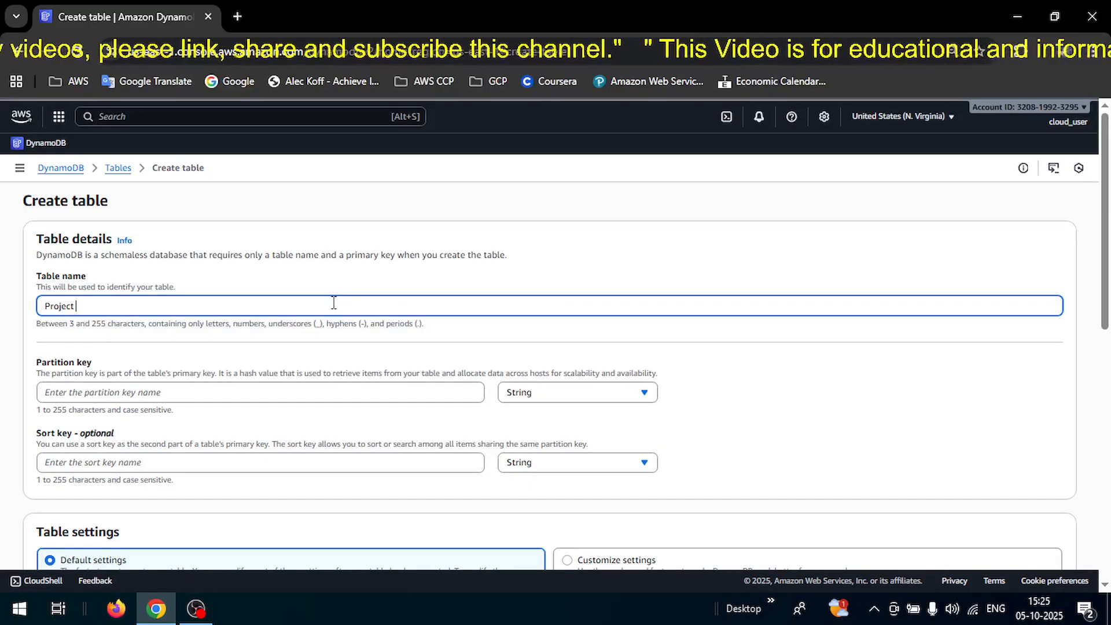
pyautogui.write(' Work')
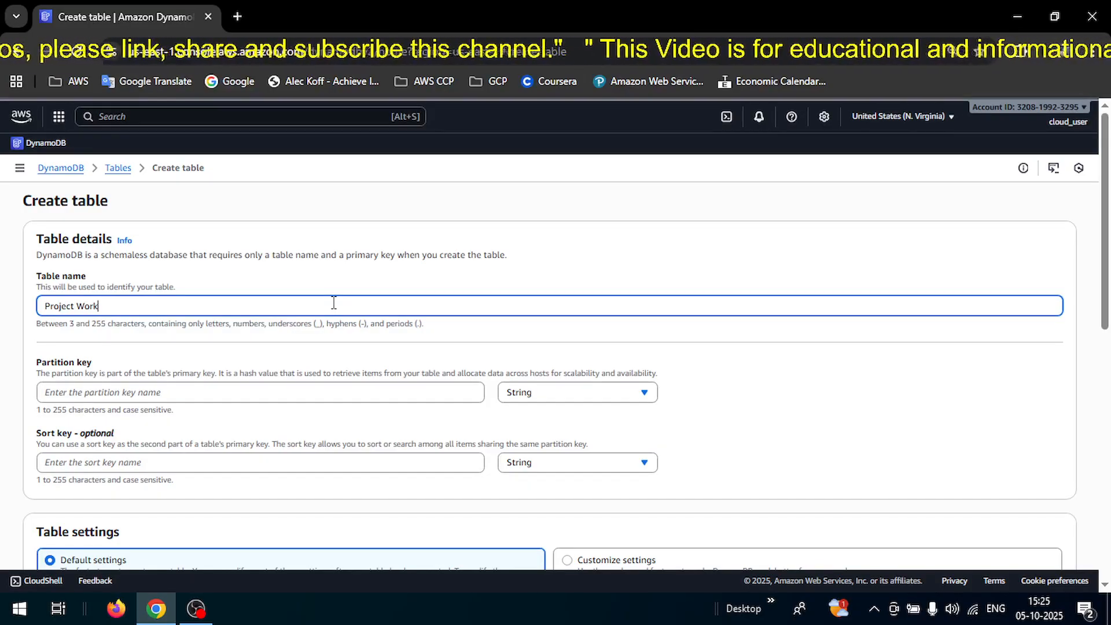
pyautogui.moveTo(38, 276); pyautogui.dragTo(81, 280)
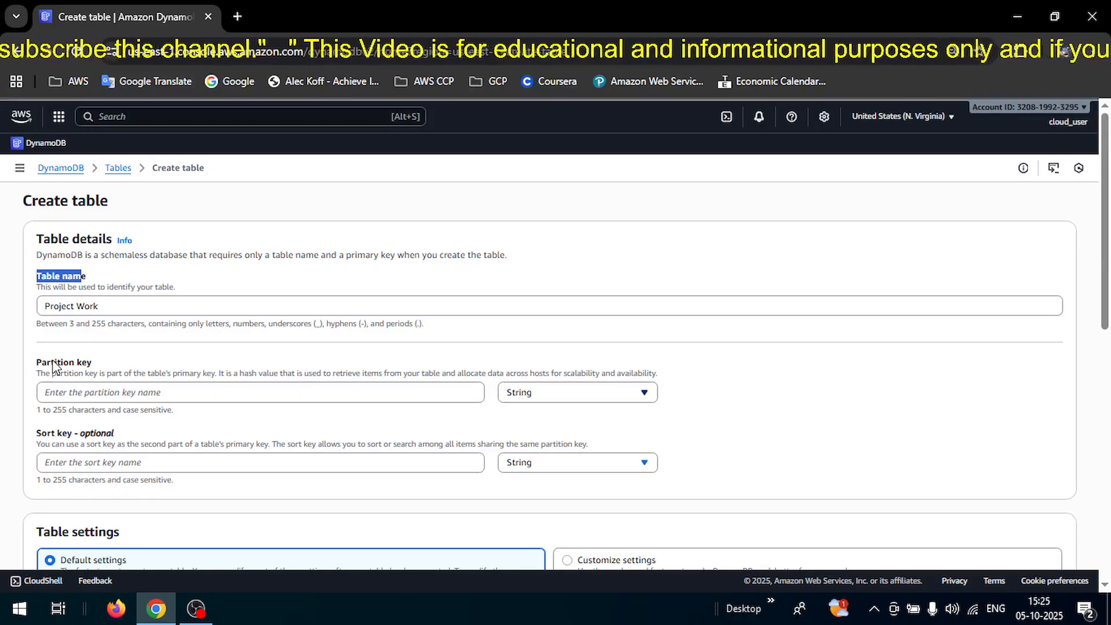
# Set the partition key to UserID and the sort key to Number.
pyautogui.click(89, 376)
pyautogui.click(84, 392)
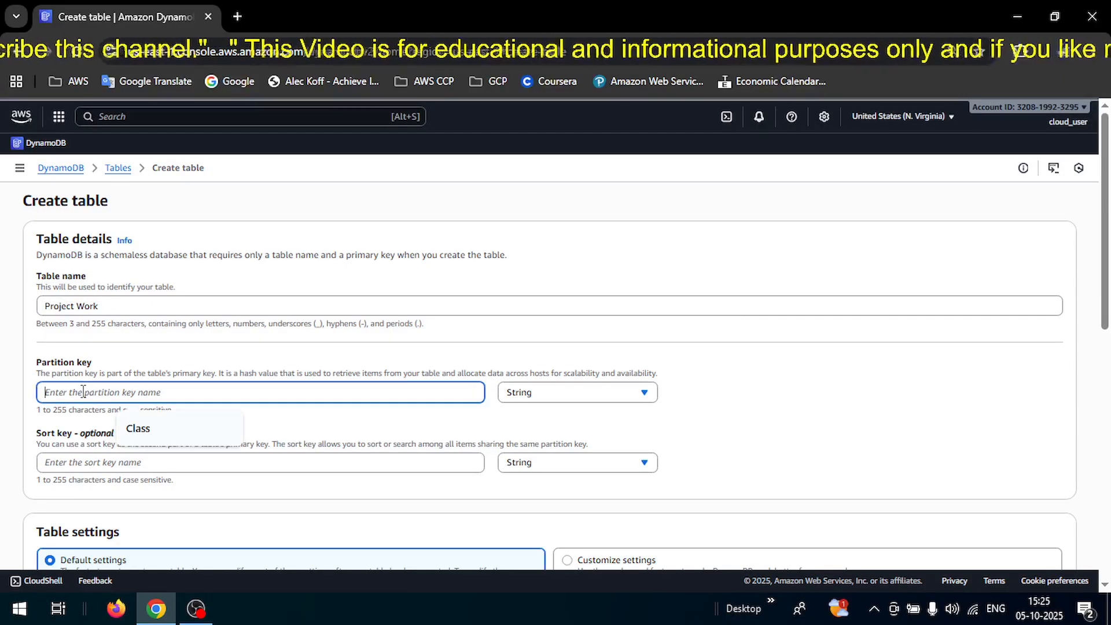
pyautogui.write('UserID')
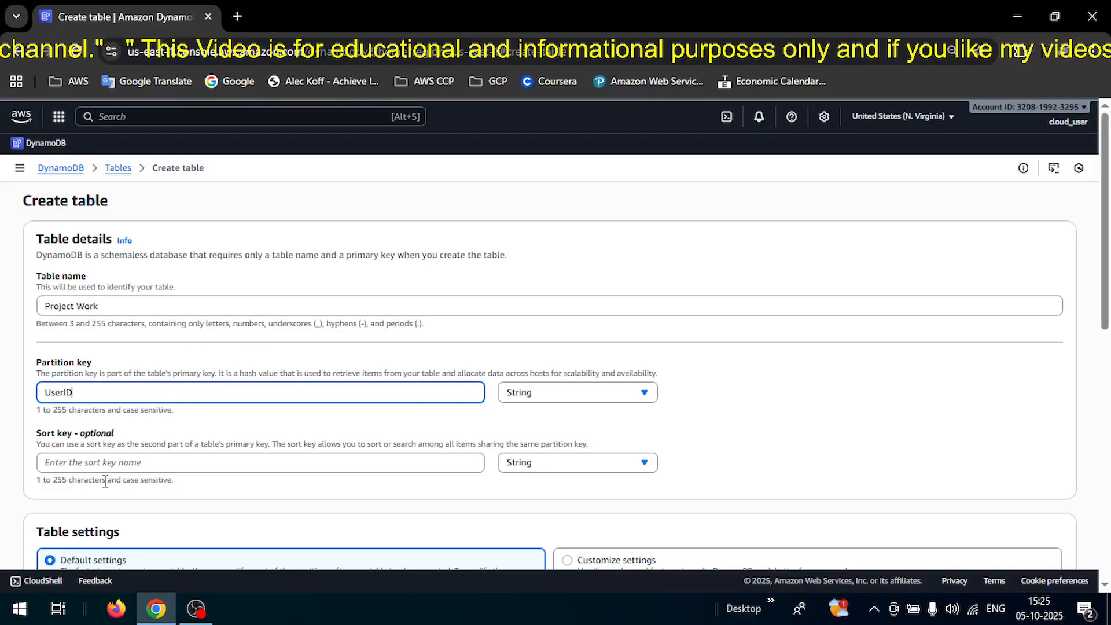
pyautogui.click(76, 462)
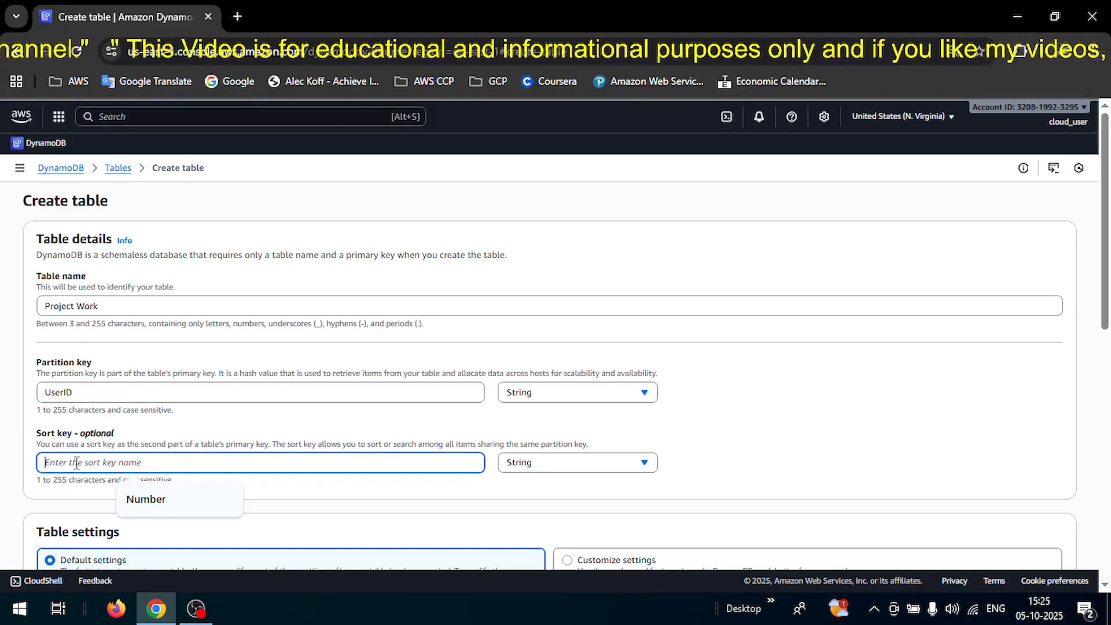
pyautogui.doubleClick(95, 433)
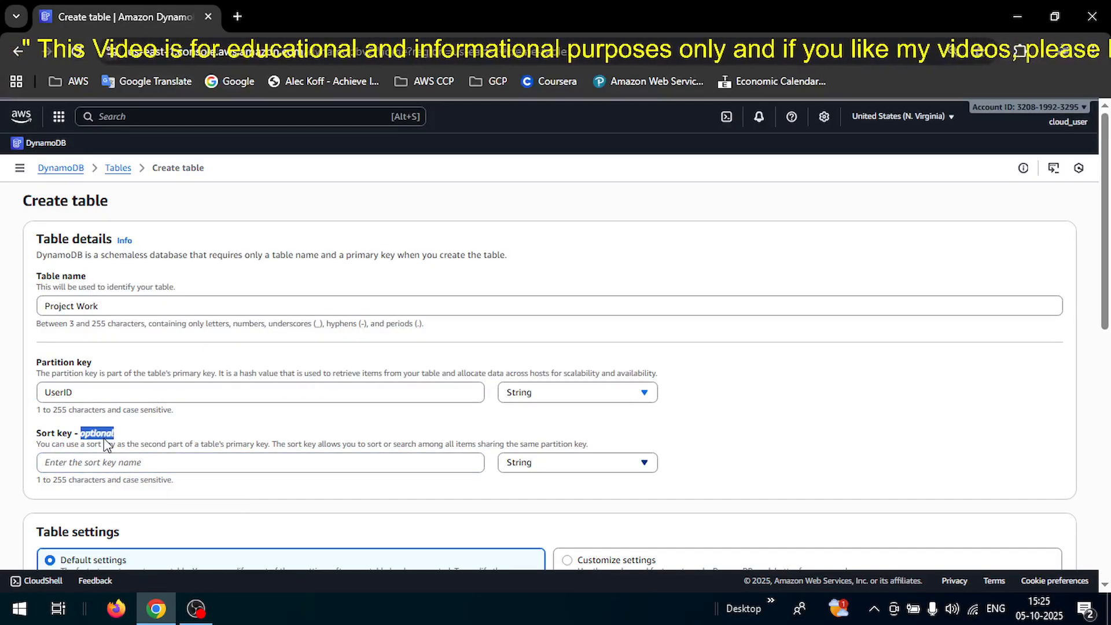
pyautogui.click(96, 363)
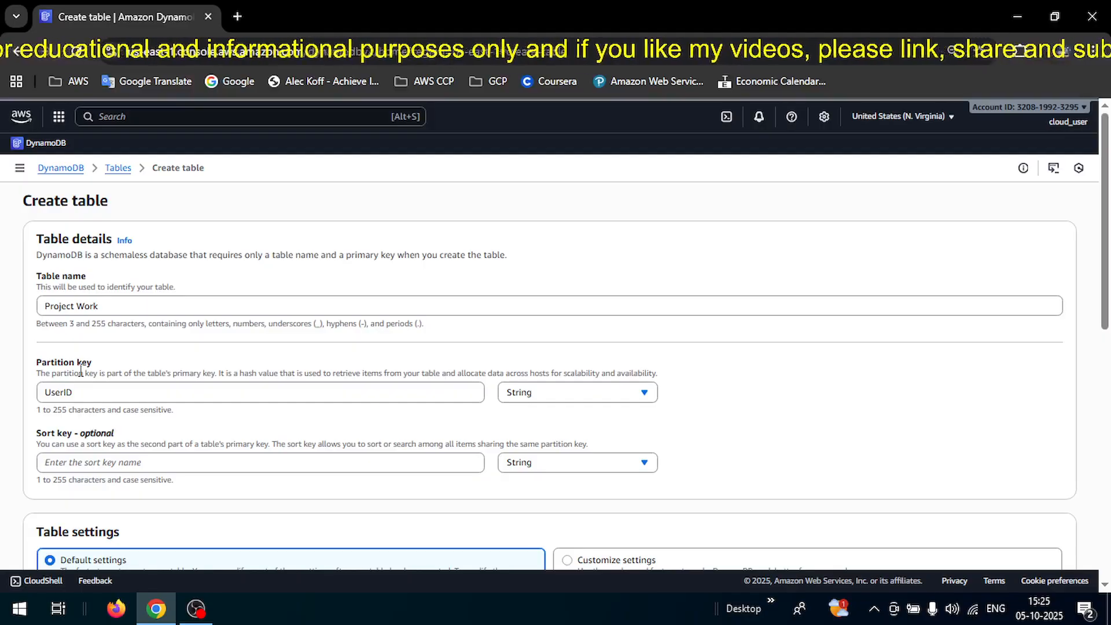
pyautogui.click(105, 460)
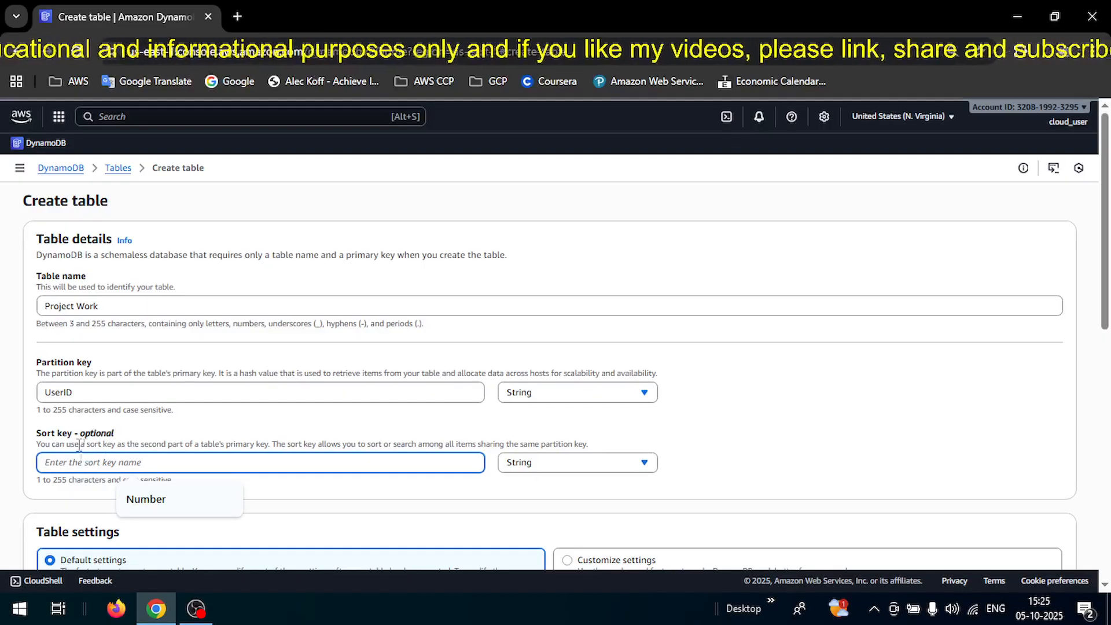
pyautogui.click(141, 498)
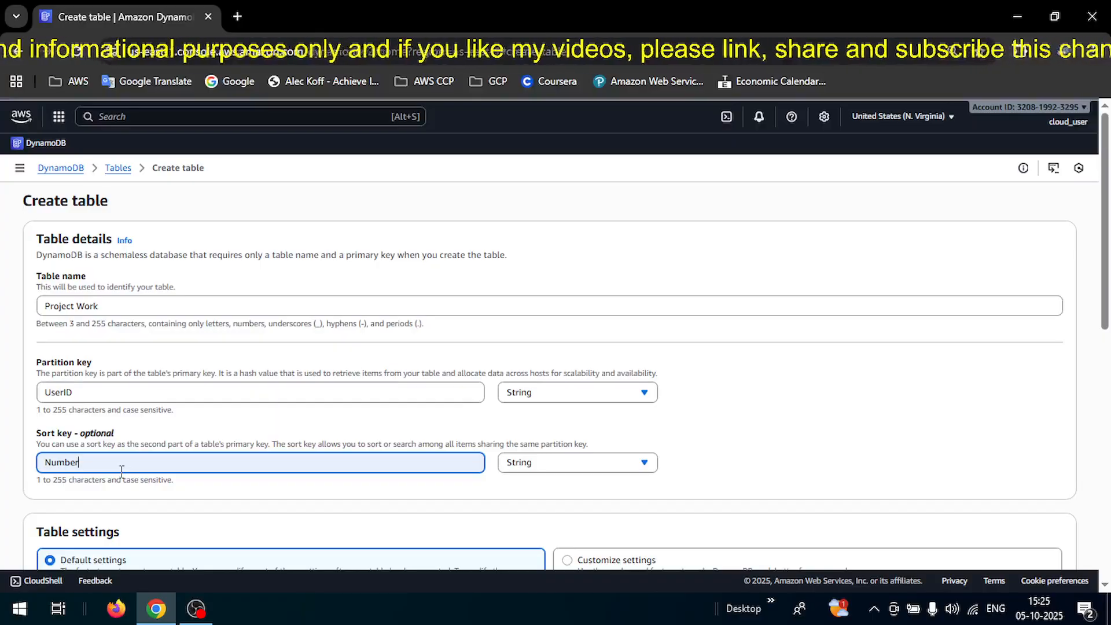
# Remove the space so the name reads 'Project-Work', then create the table.
pyautogui.moveTo(1105, 313); pyautogui.dragTo(1108, 383)
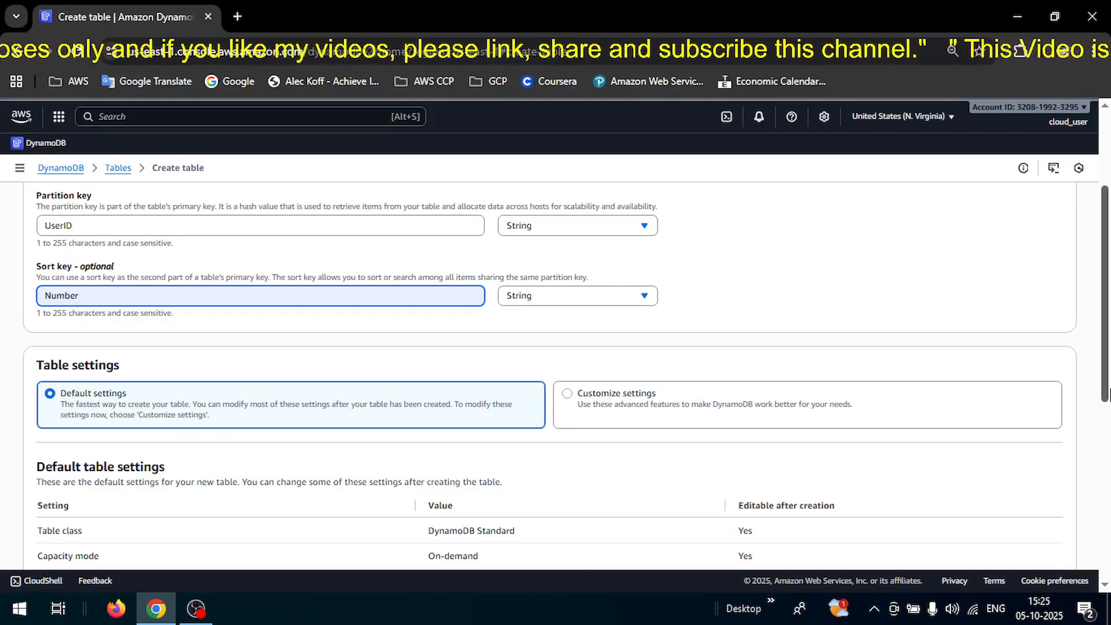
pyautogui.moveTo(1108, 393); pyautogui.dragTo(1108, 524)
pyautogui.moveTo(1108, 471); pyautogui.dragTo(1108, 550)
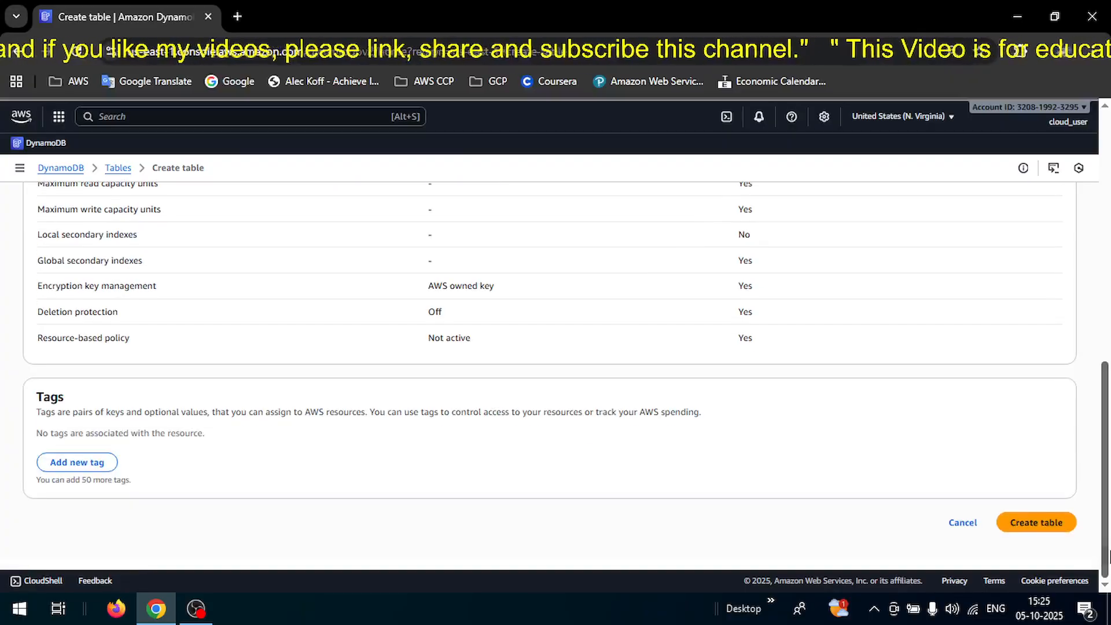
pyautogui.click(1028, 527)
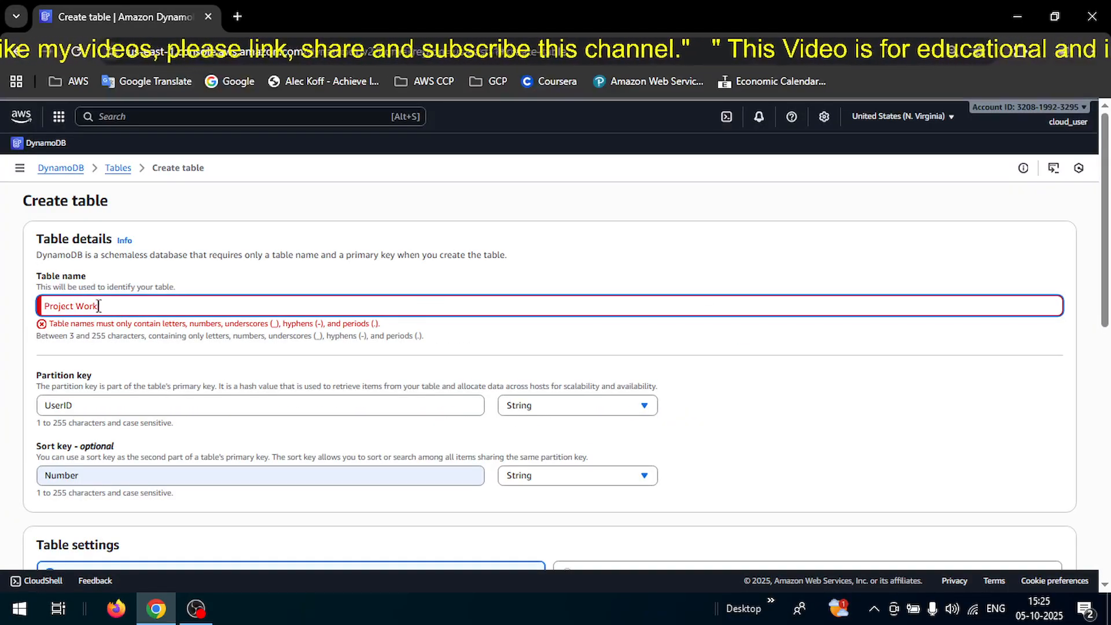
pyautogui.click(78, 305)
pyautogui.press('BackSpace')
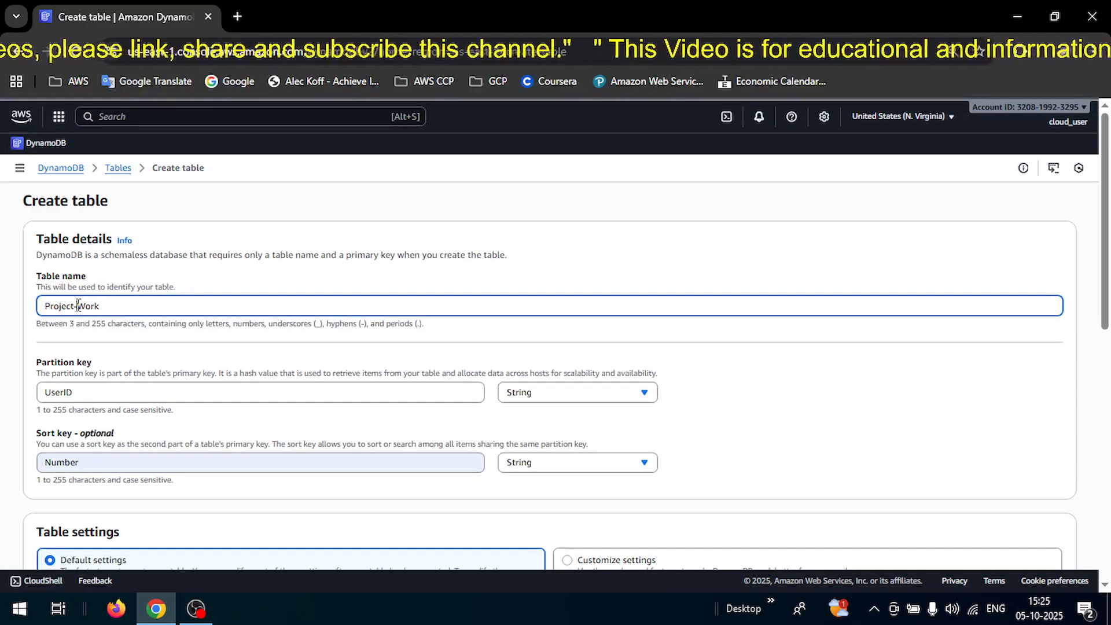
pyautogui.click(1106, 375)
pyautogui.scroll(-3, 1109, 375)
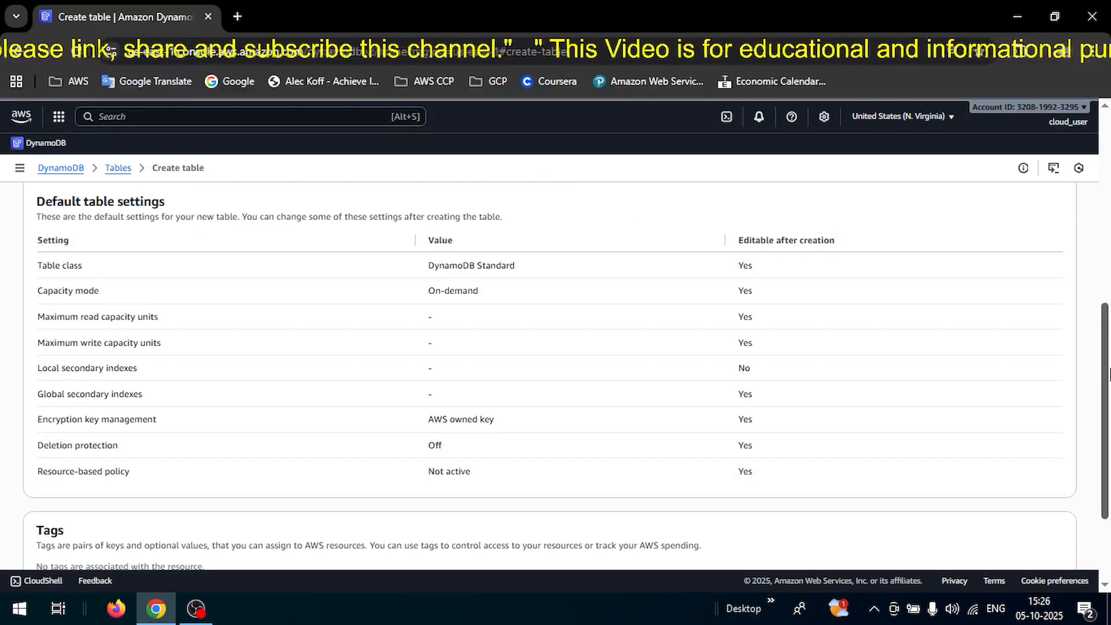
pyautogui.click(1032, 524)
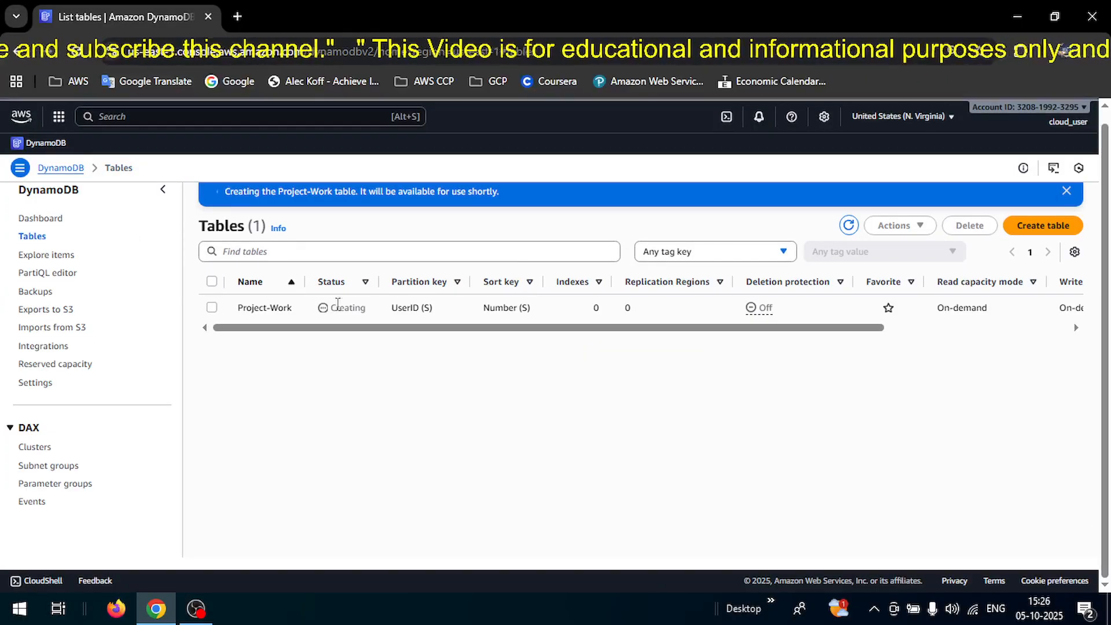
# Wait until Project-Work shows Active in the Tables list, then open its details.
pyautogui.moveTo(330, 307); pyautogui.dragTo(367, 316)
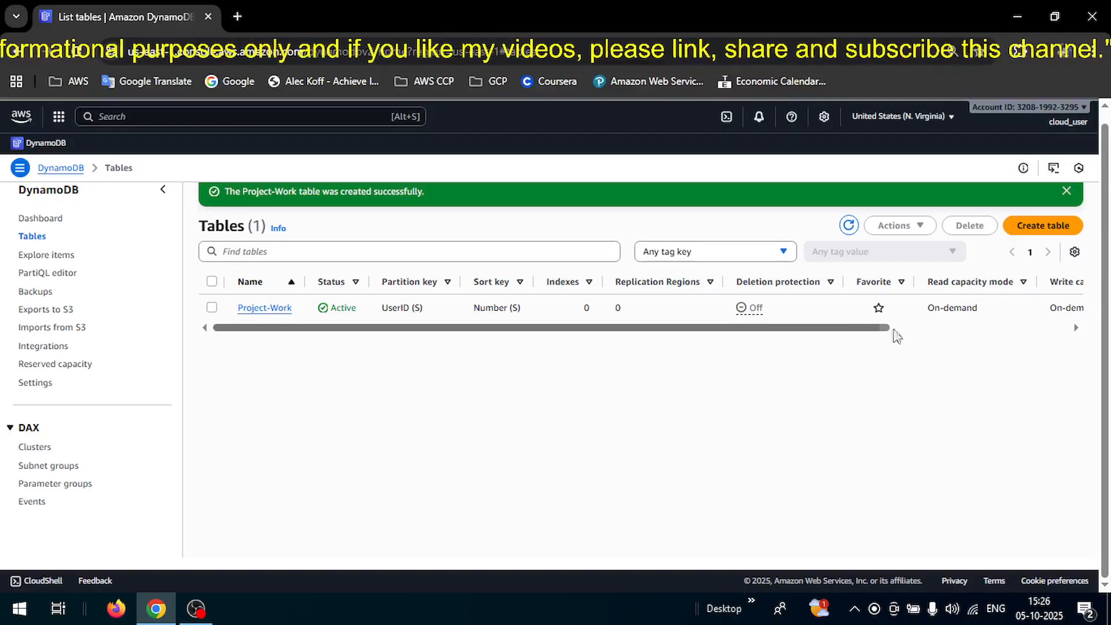
pyautogui.moveTo(860, 328); pyautogui.dragTo(960, 330)
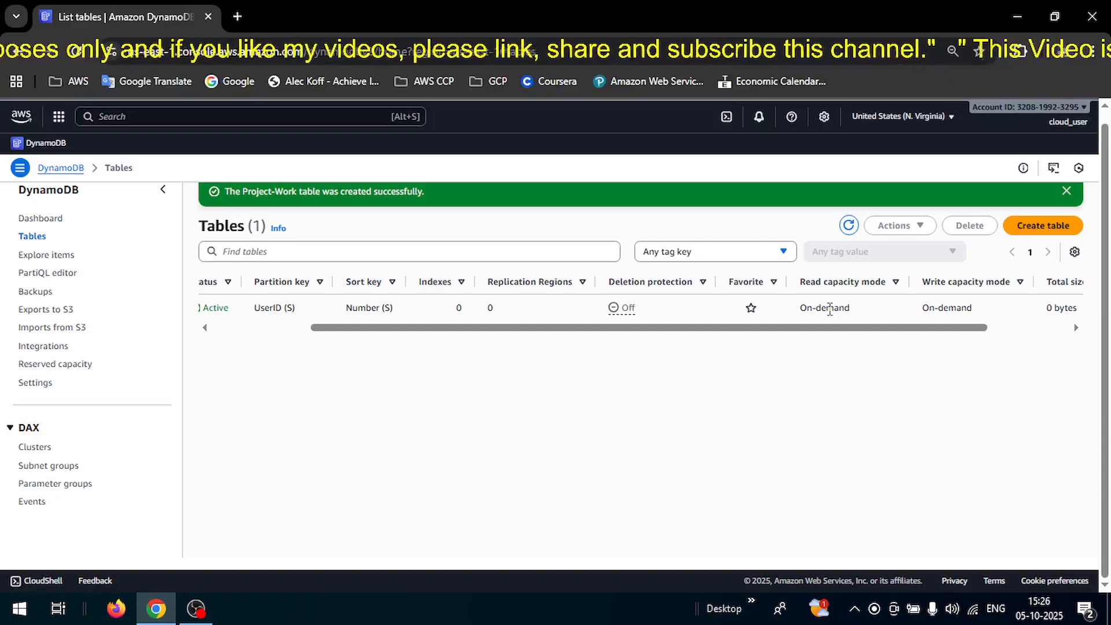
pyautogui.moveTo(779, 329); pyautogui.dragTo(403, 322)
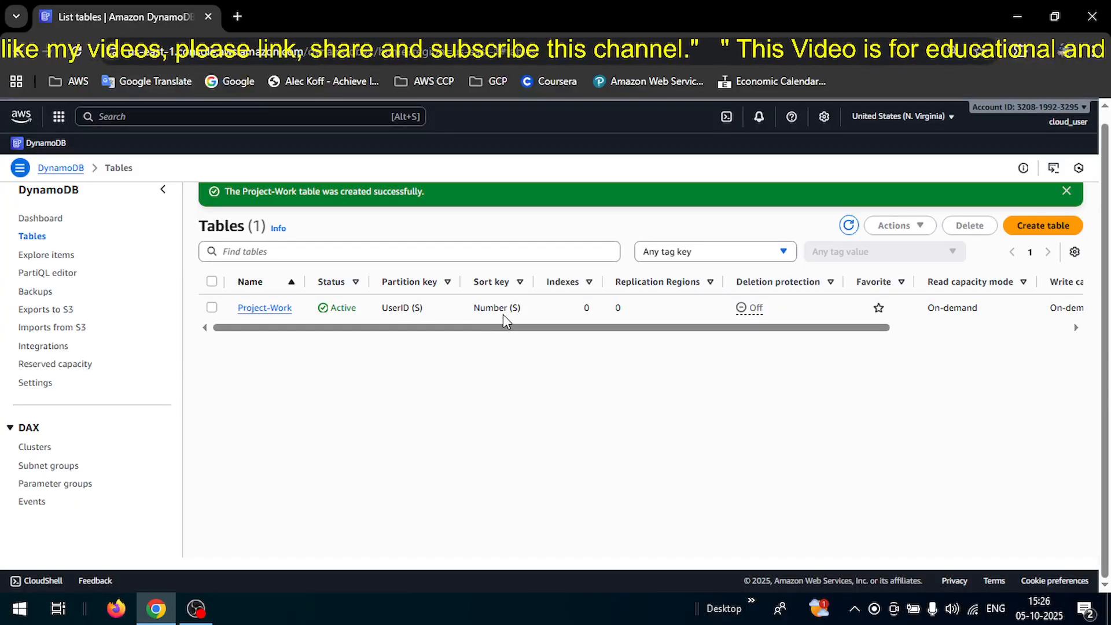
pyautogui.click(268, 312)
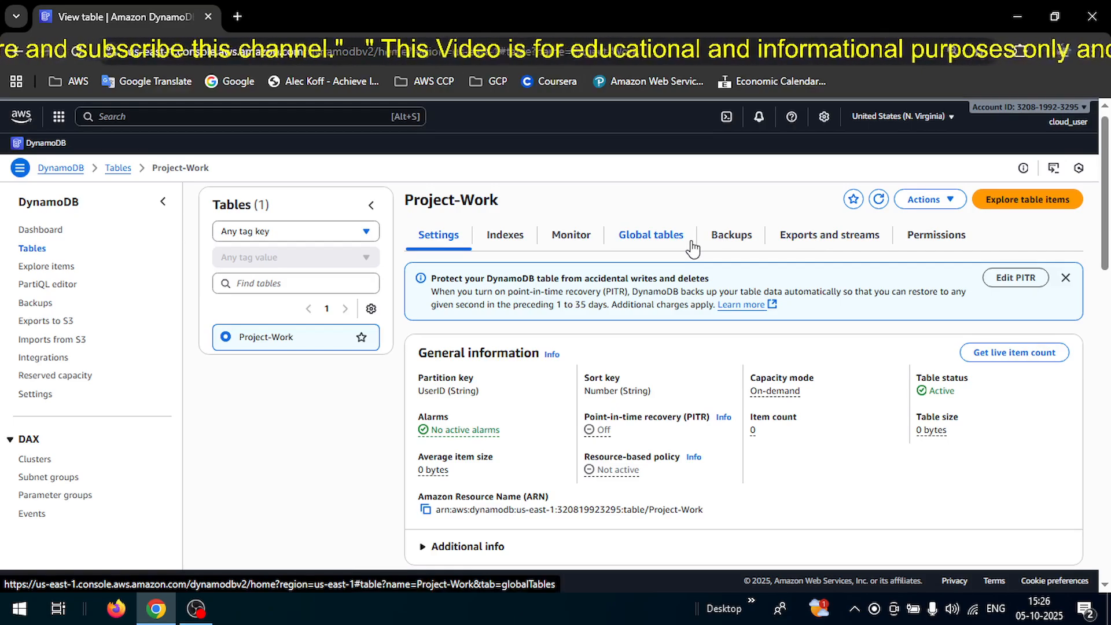
# Review the table's backup settings, including point-in-time recovery.
pyautogui.click(740, 243)
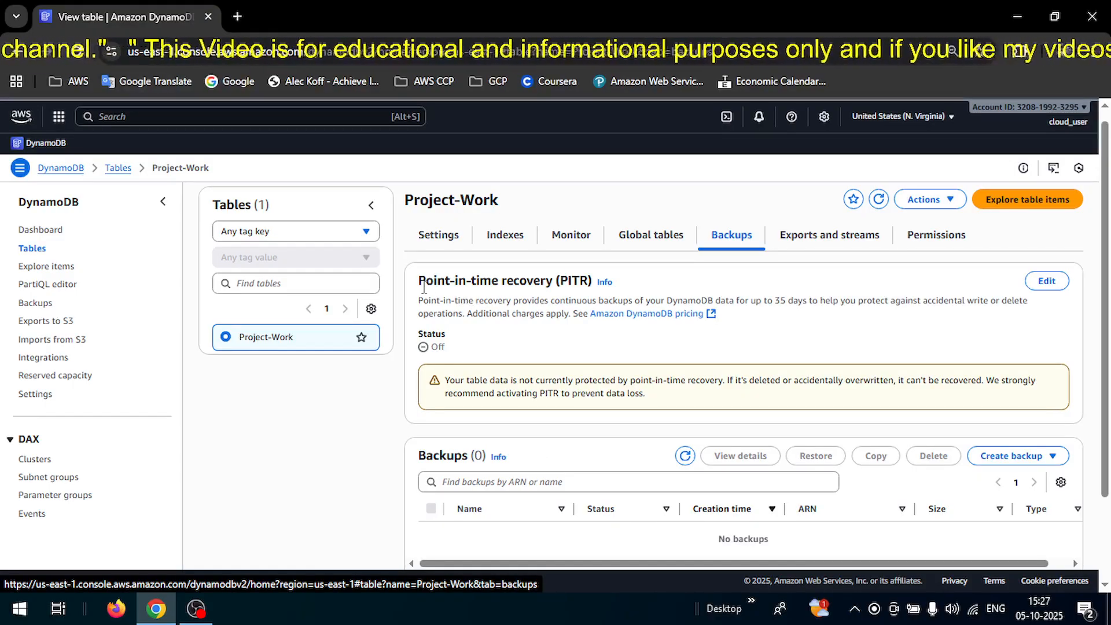
pyautogui.moveTo(424, 286); pyautogui.dragTo(467, 287)
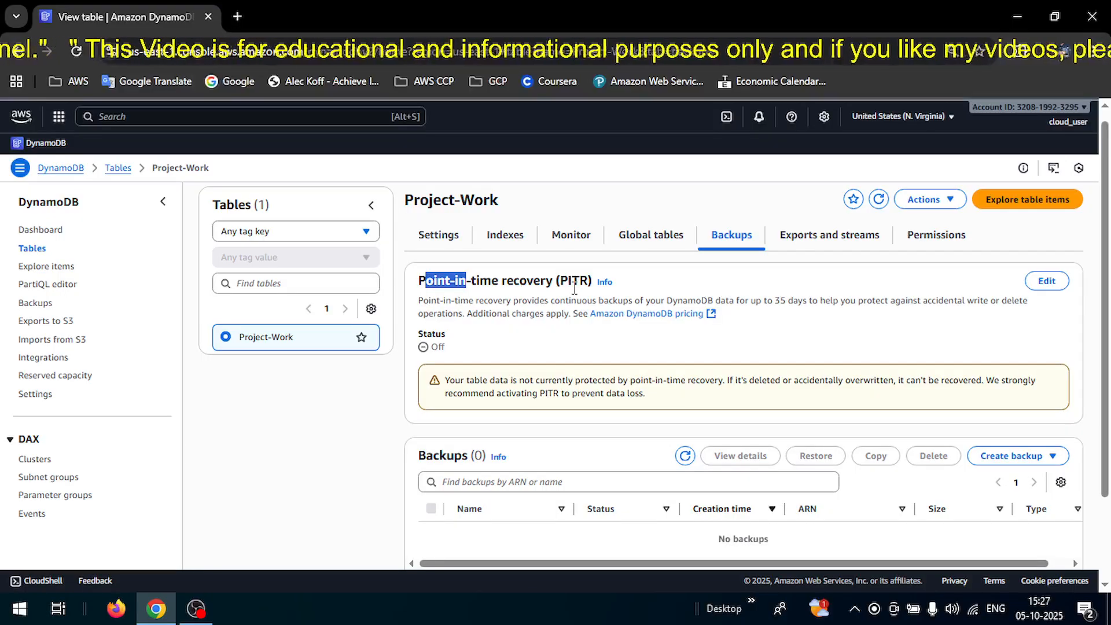
pyautogui.click(475, 292)
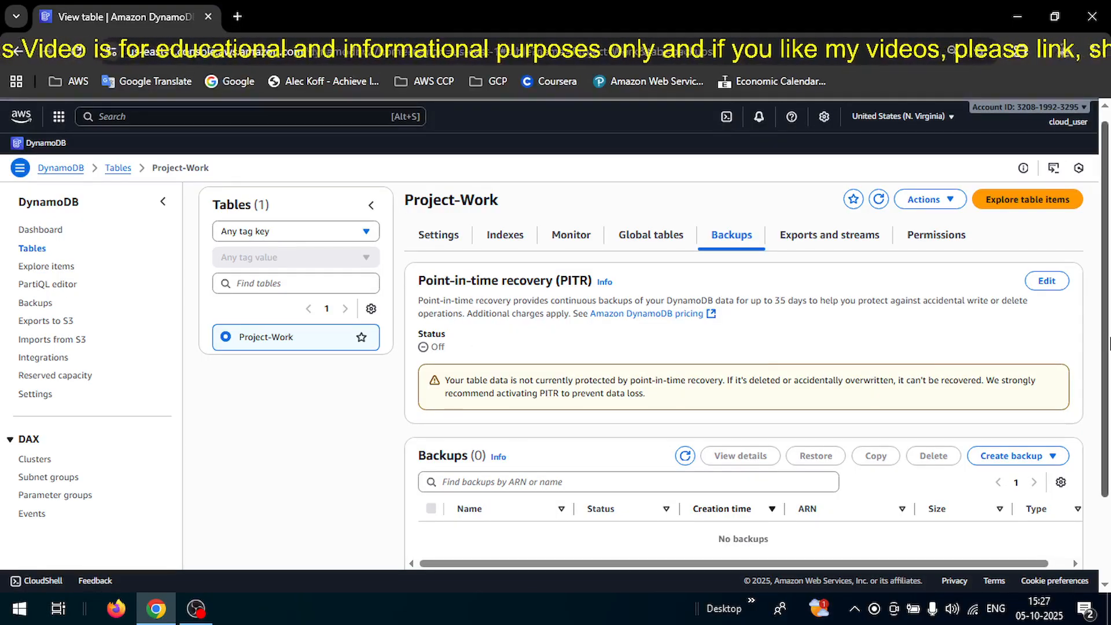
pyautogui.scroll(-1, 1108, 398)
pyautogui.scroll(-1, 1108, 398)
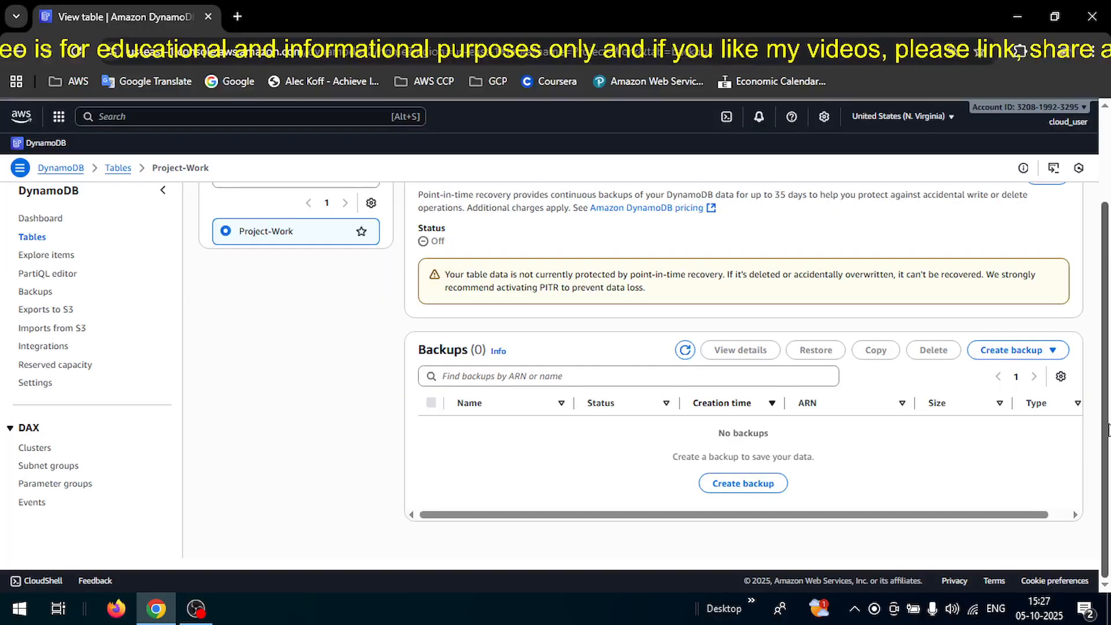
pyautogui.moveTo(1108, 425); pyautogui.dragTo(1106, 363)
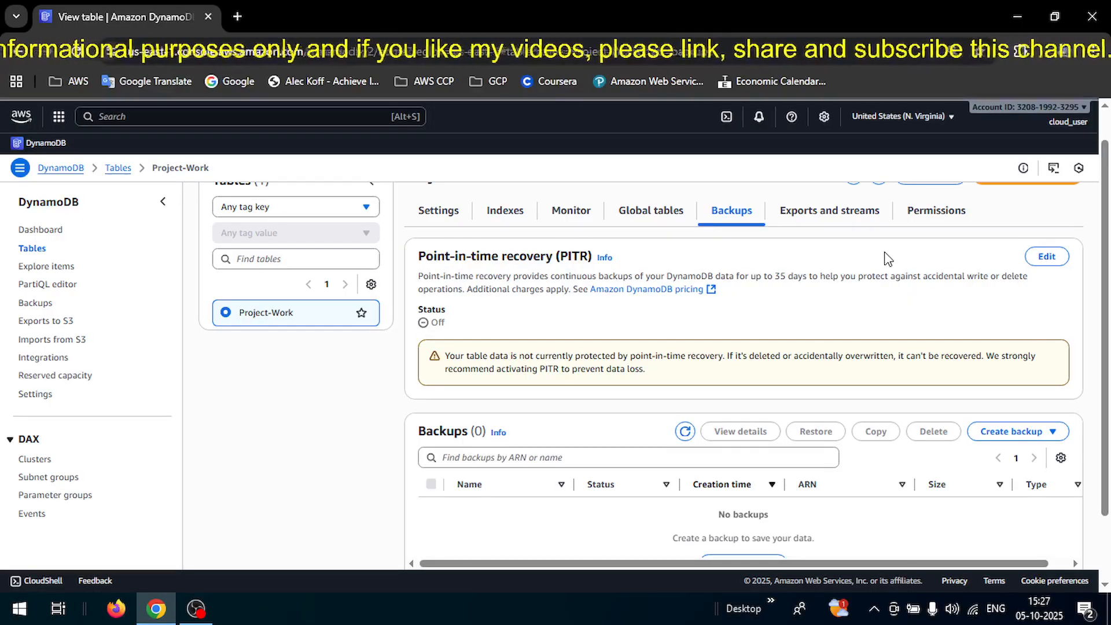
# Check the Global tables, Monitor and Indexes tabs, then return to the general settings.
pyautogui.click(633, 210)
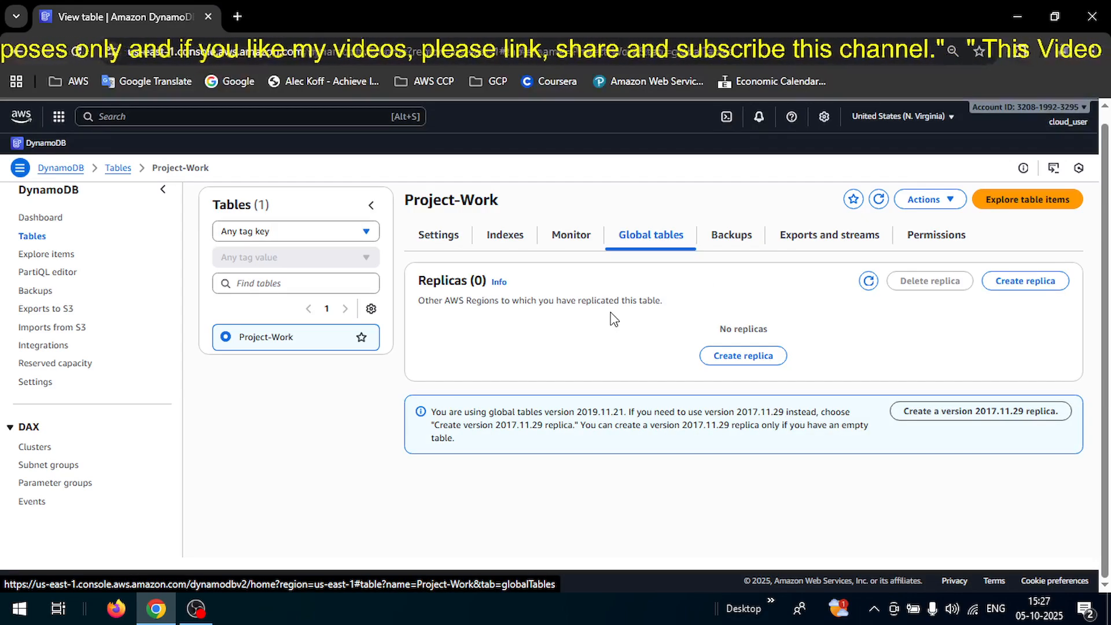
pyautogui.click(572, 236)
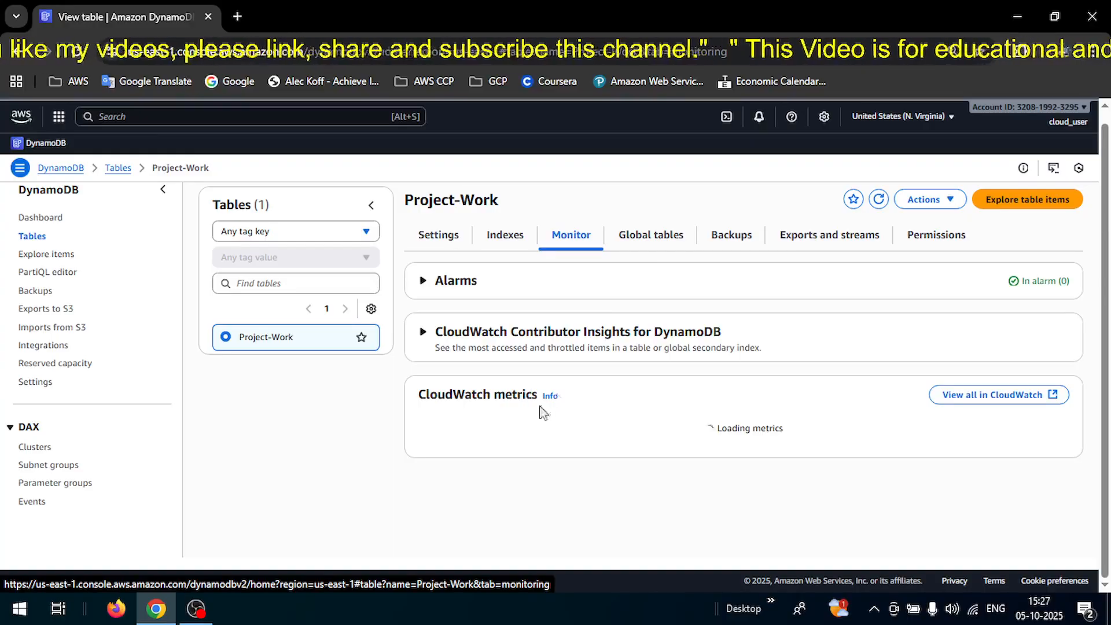
pyautogui.click(507, 233)
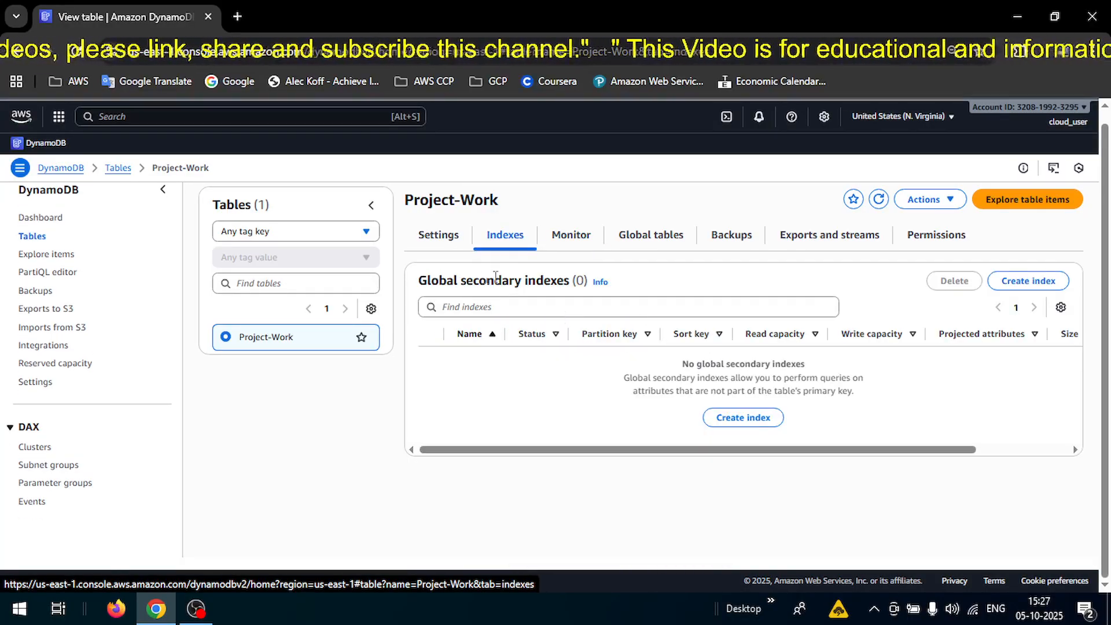
pyautogui.moveTo(411, 290); pyautogui.dragTo(493, 284)
pyautogui.click(437, 234)
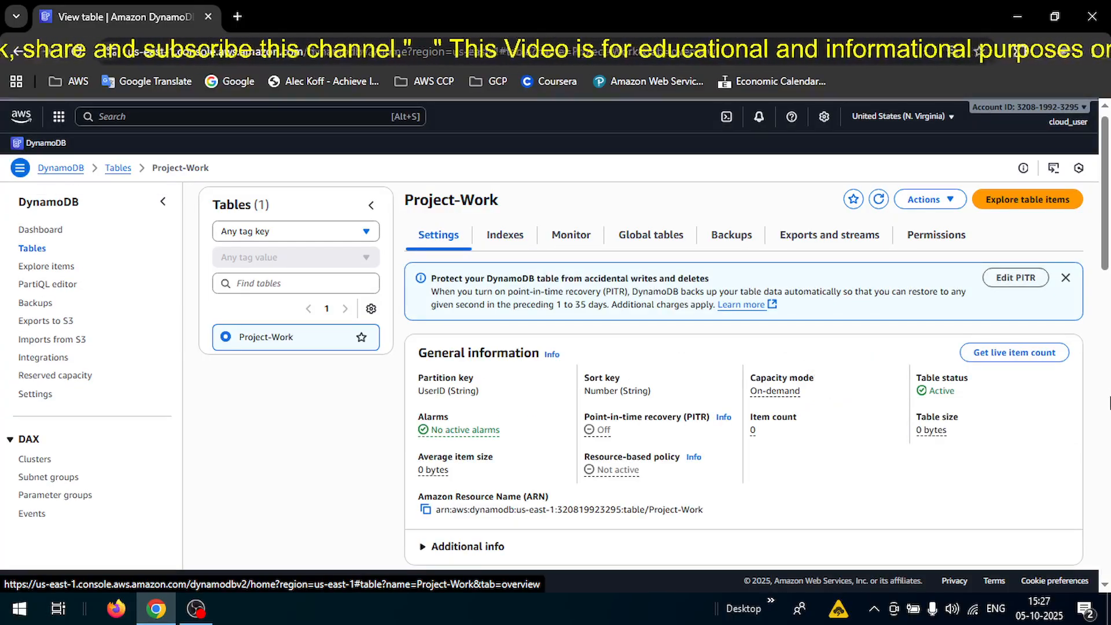
pyautogui.click(1106, 379)
pyautogui.moveTo(1110, 372); pyautogui.dragTo(1081, 341)
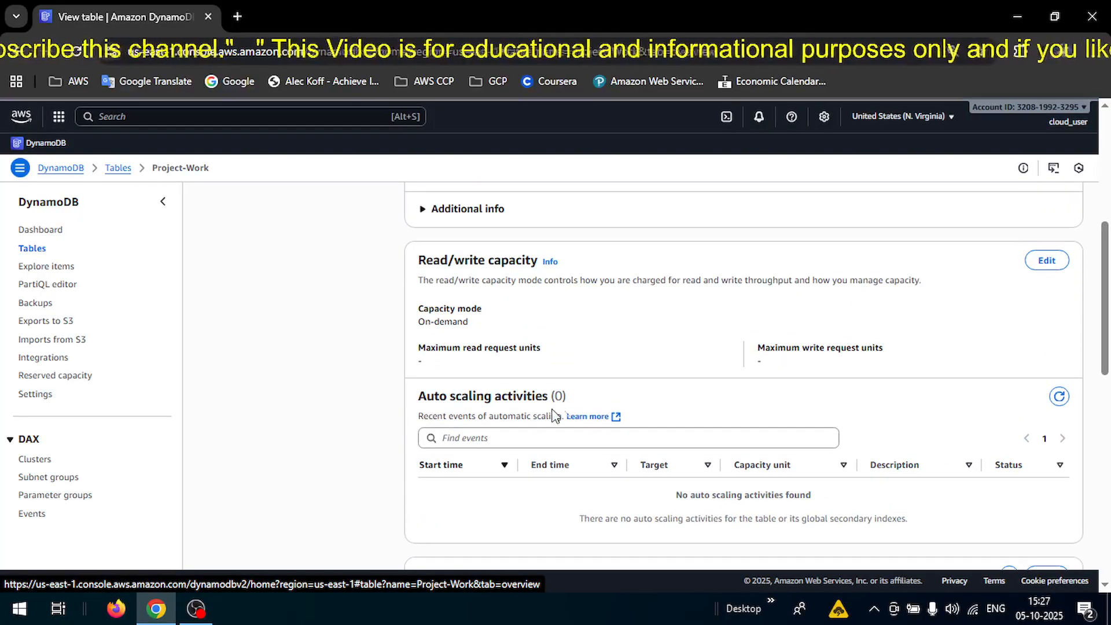
pyautogui.moveTo(1109, 282); pyautogui.dragTo(1108, 181)
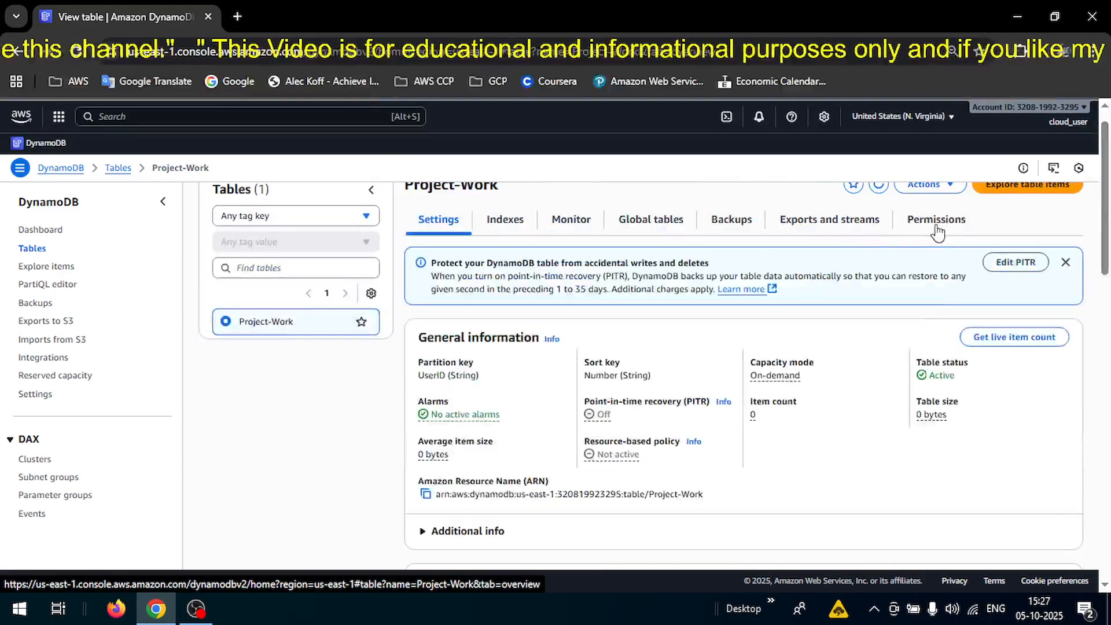
pyautogui.scroll(1, 1108, 235)
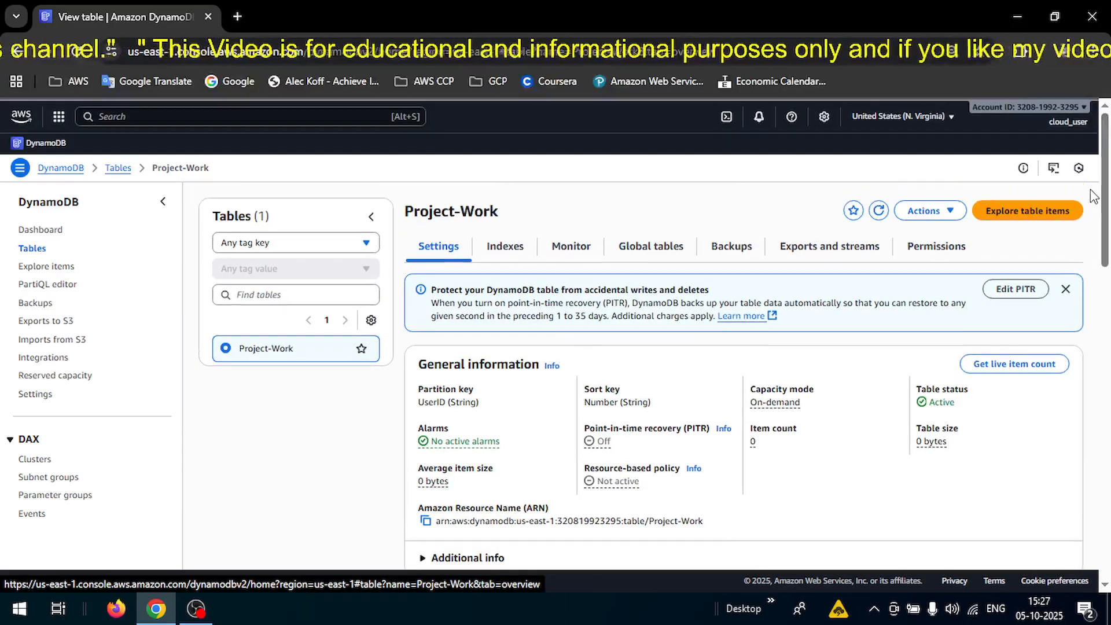
# Browse Project-Work's items and start creating a new item.
pyautogui.click(1020, 213)
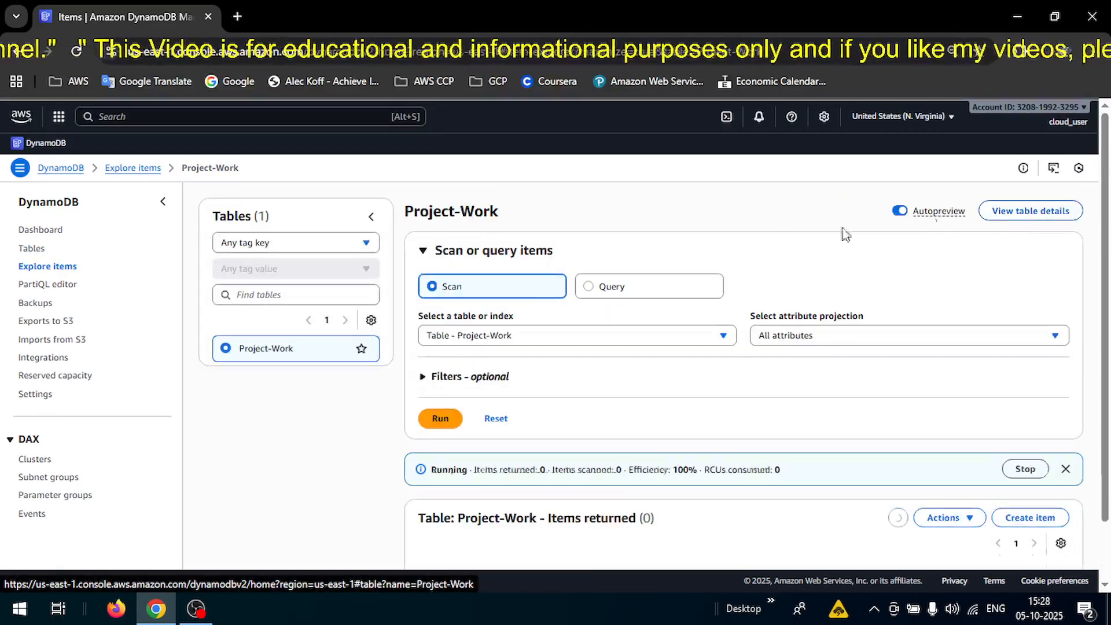
pyautogui.scroll(-3, 1109, 288)
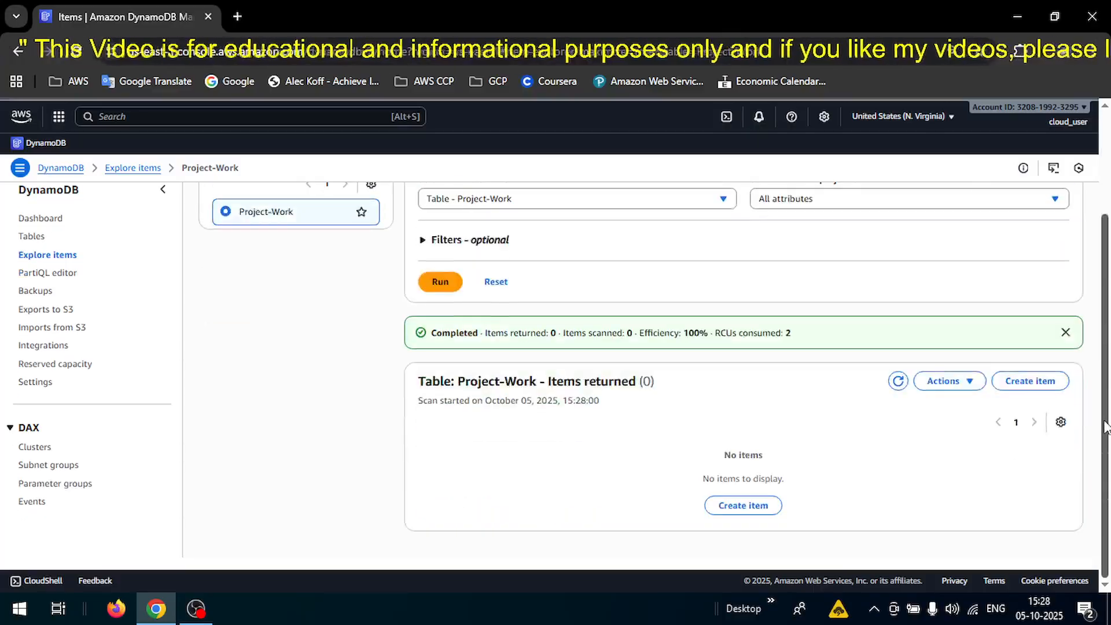
pyautogui.click(1029, 381)
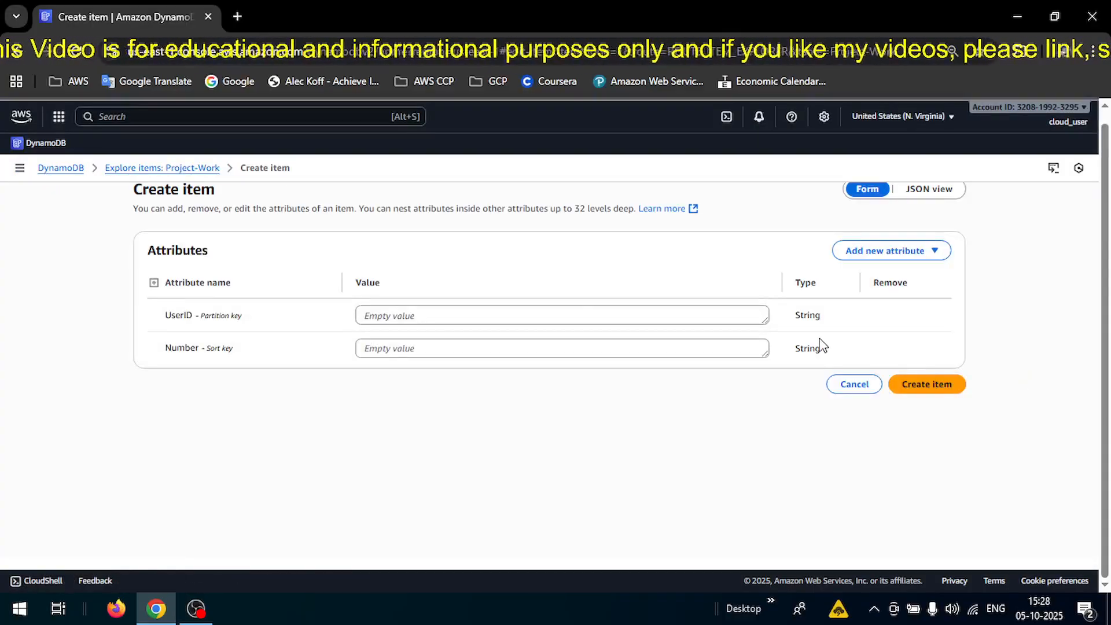
# Enter the user's full name as UserID and 10 as the Number value.
pyautogui.click(448, 316)
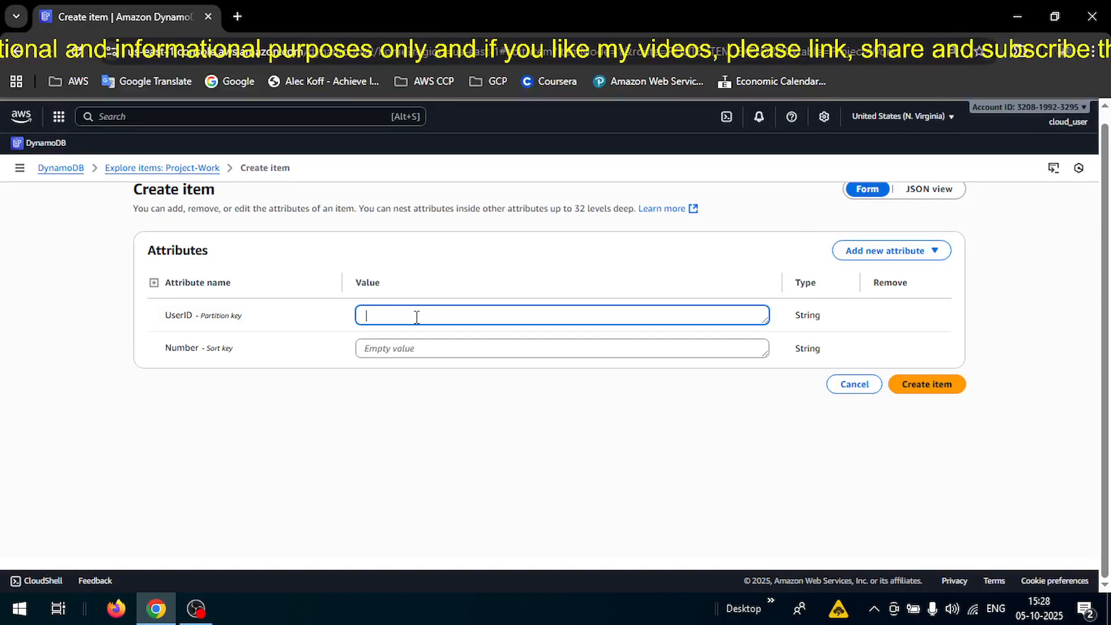
pyautogui.write('Sa')
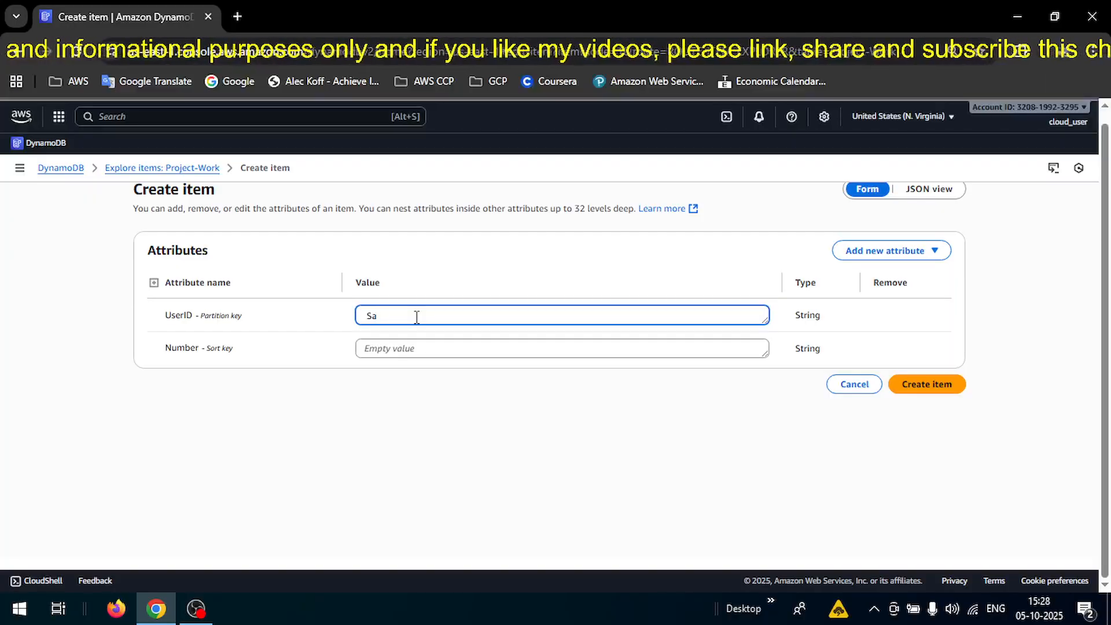
pyautogui.write('na')
pyautogui.press('BackSpace')
pyautogui.press('BackSpace')
pyautogui.press('BackSpace')
pyautogui.press('BackSpace')
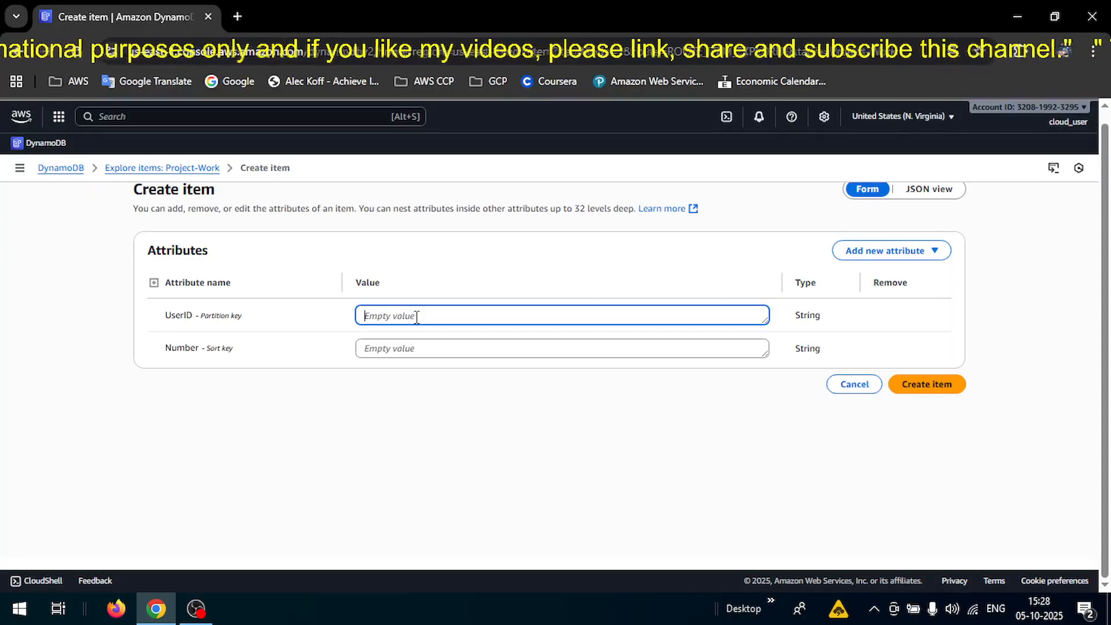
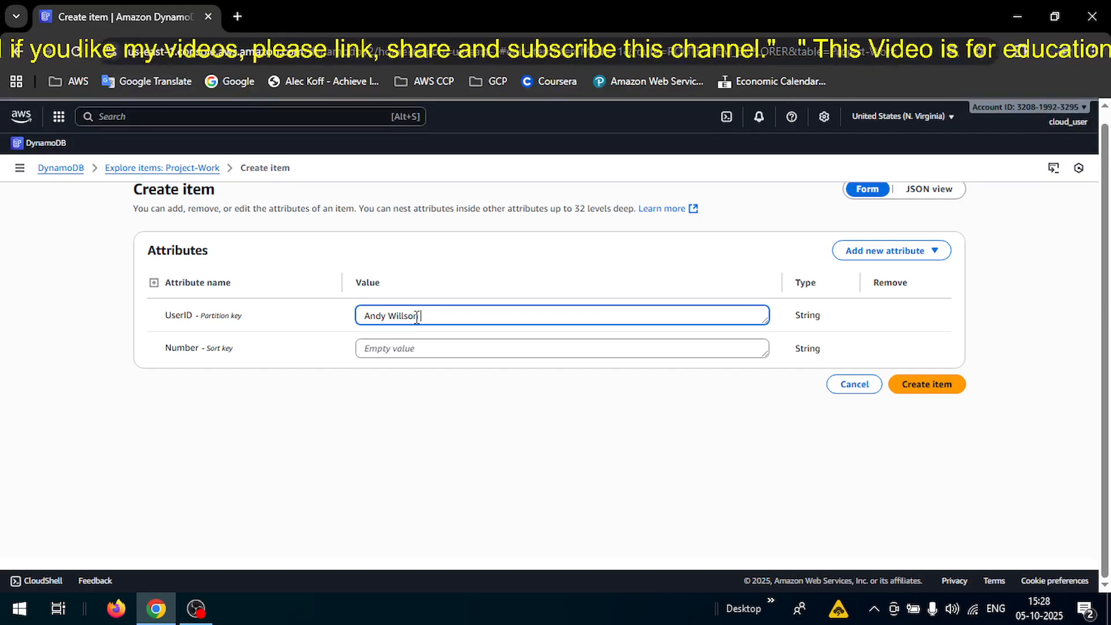
pyautogui.click(417, 347)
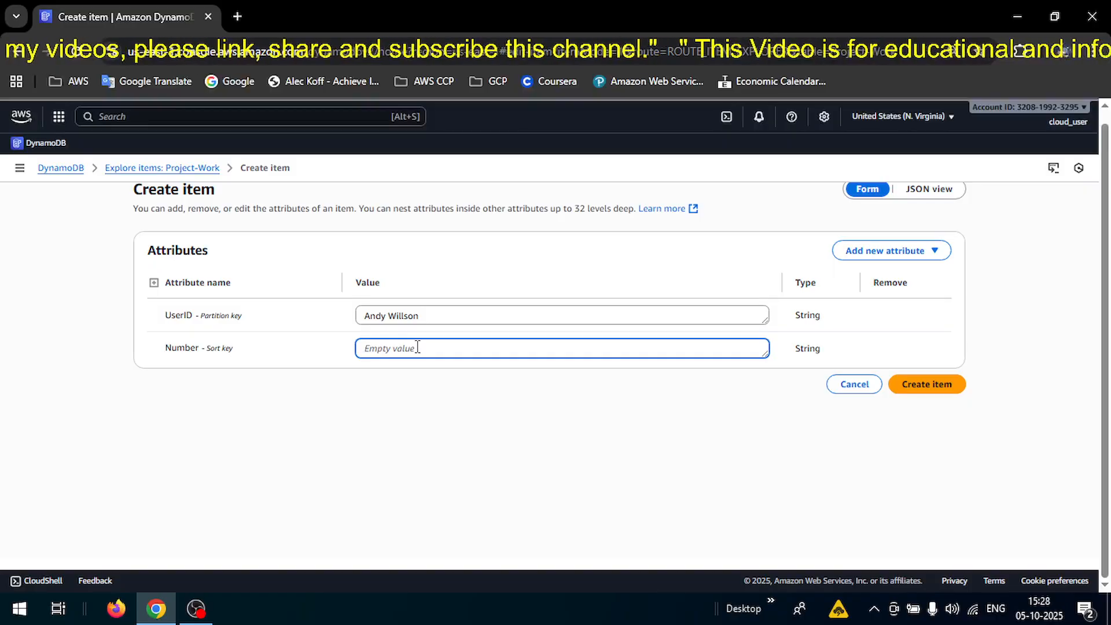
pyautogui.write('10')
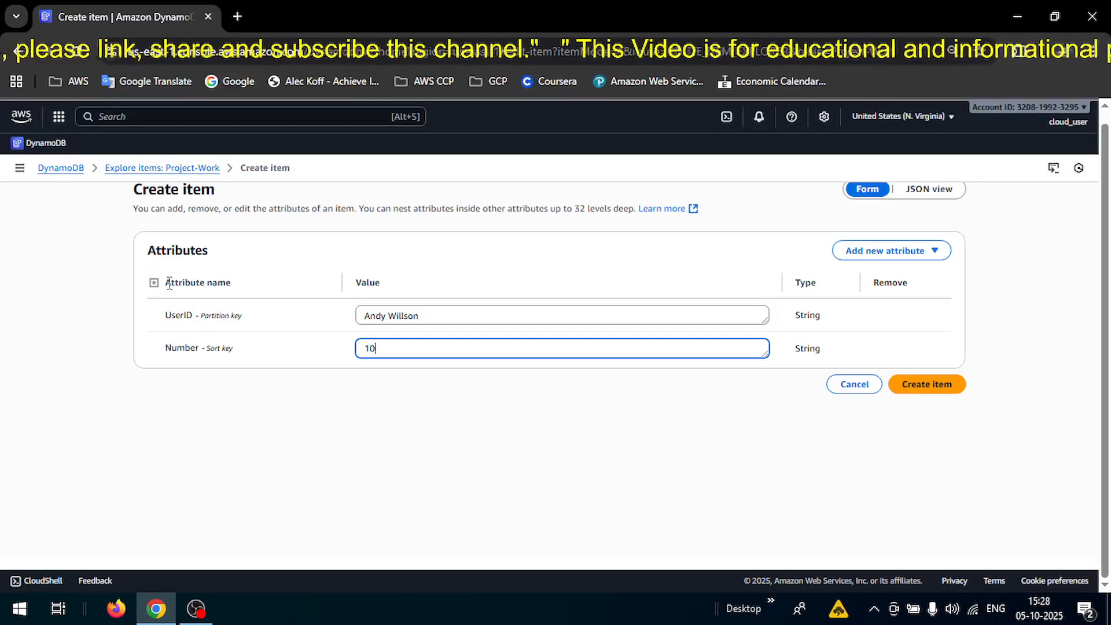
pyautogui.moveTo(169, 282); pyautogui.dragTo(230, 290)
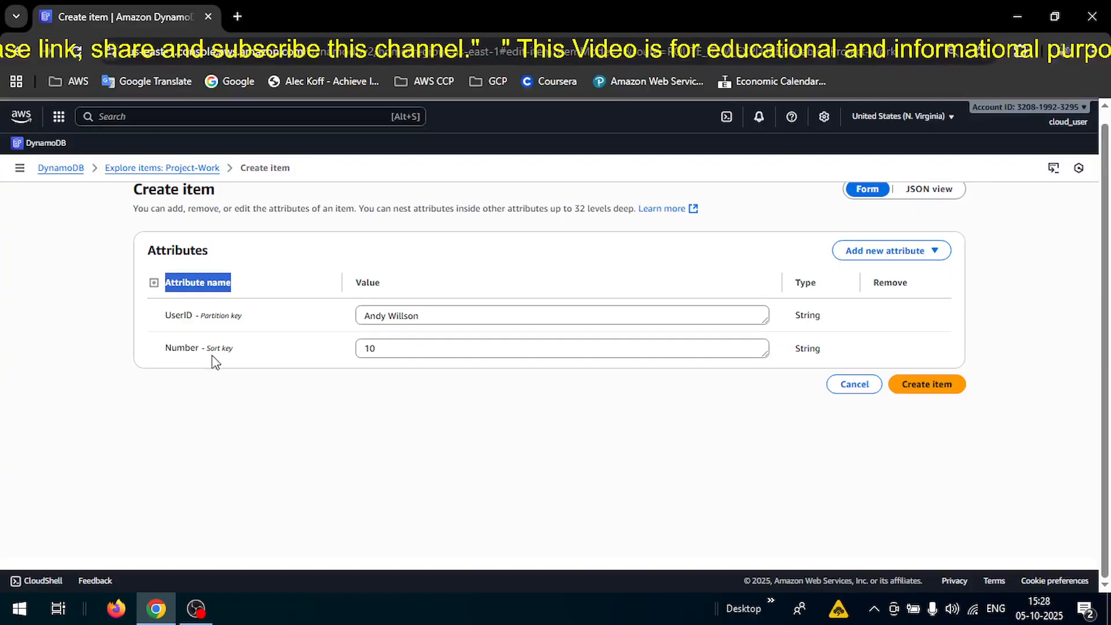
pyautogui.moveTo(364, 316); pyautogui.dragTo(434, 315)
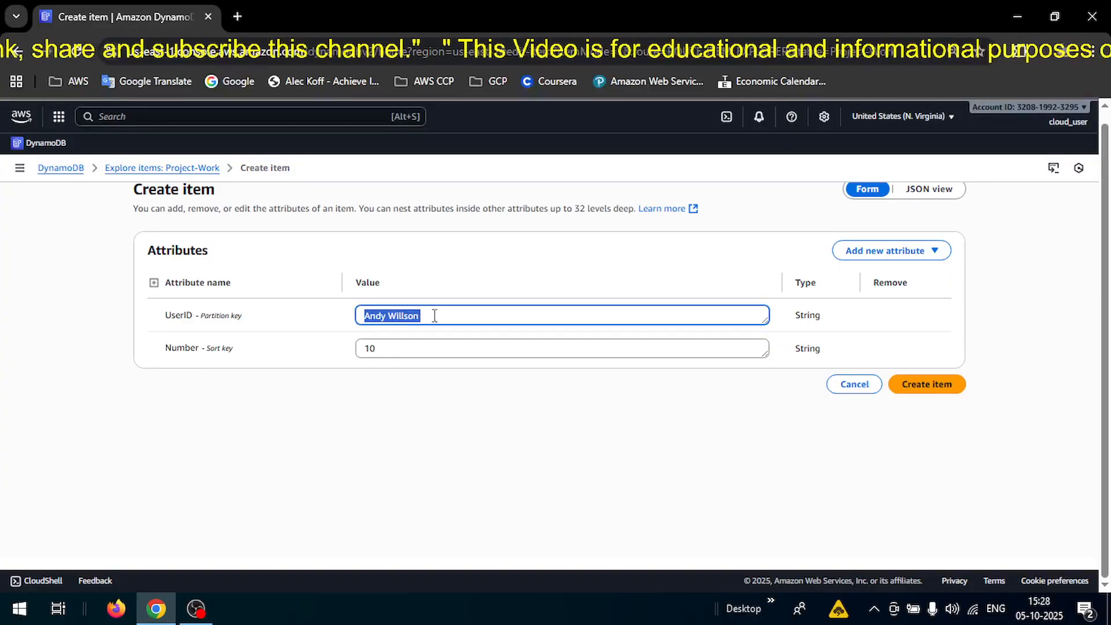
pyautogui.click(414, 348)
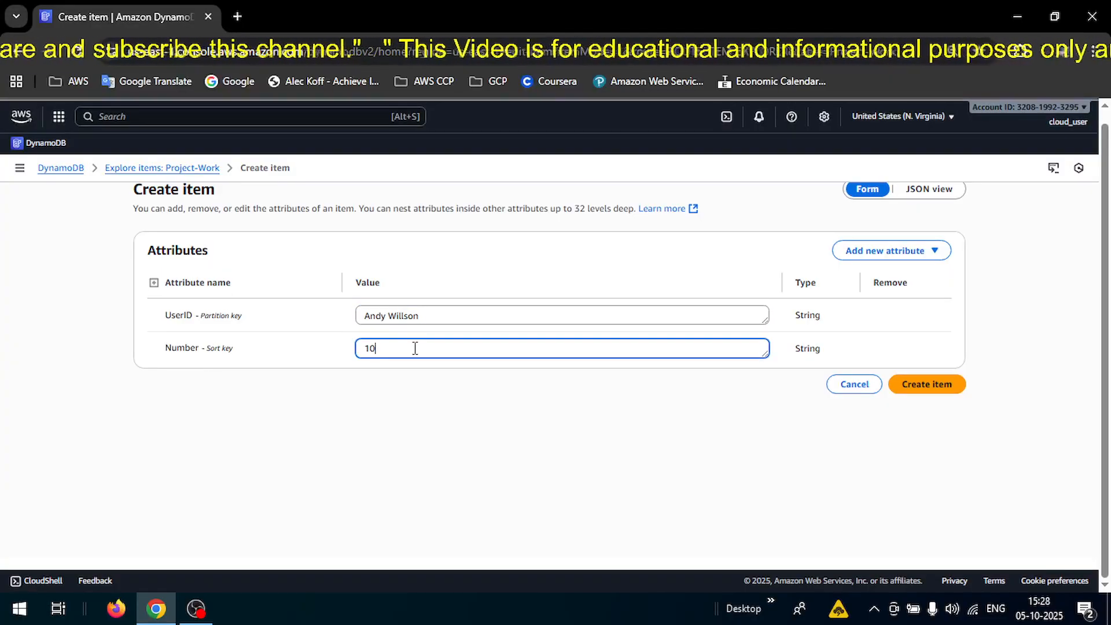
pyautogui.click(395, 387)
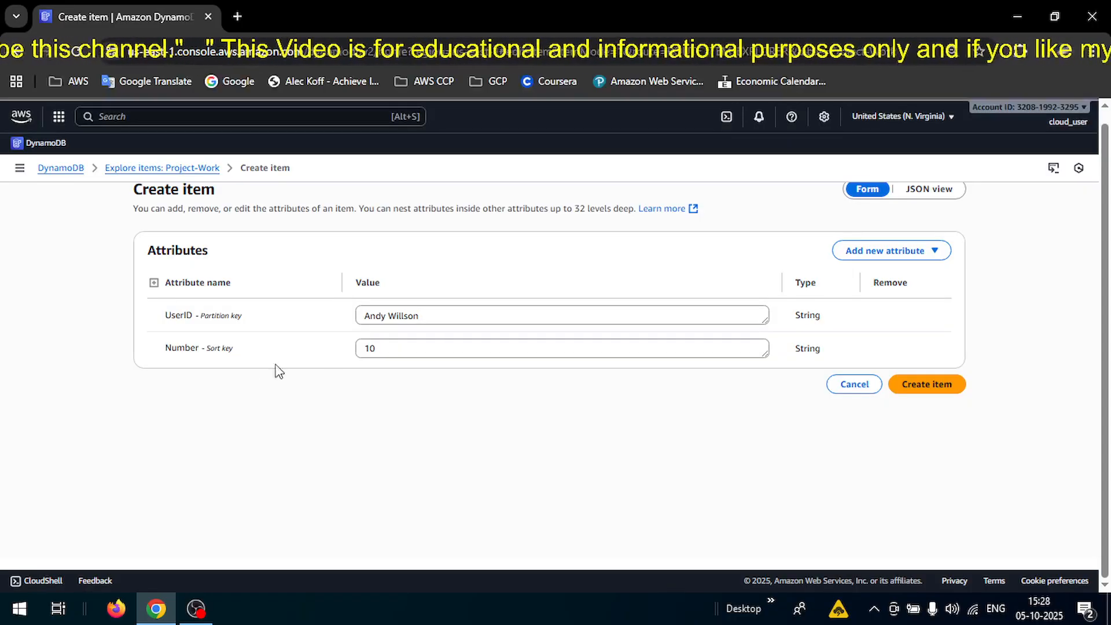
# Add a Number-type attribute named 'Phone Number' holding the user's phone number.
pyautogui.click(917, 250)
pyautogui.click(880, 280)
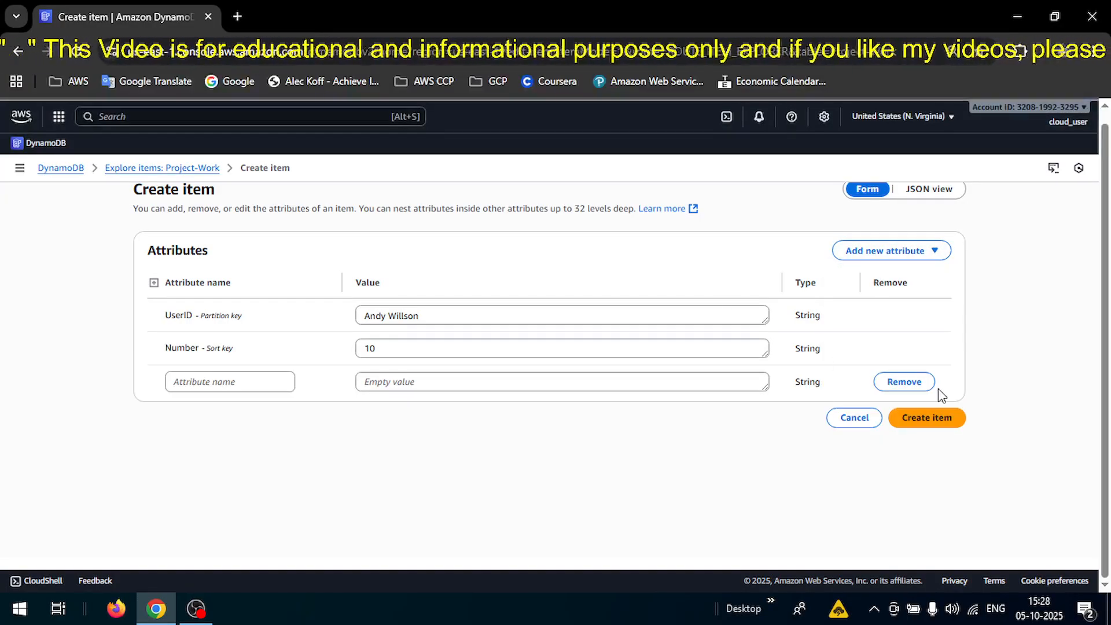
pyautogui.click(899, 383)
pyautogui.click(885, 255)
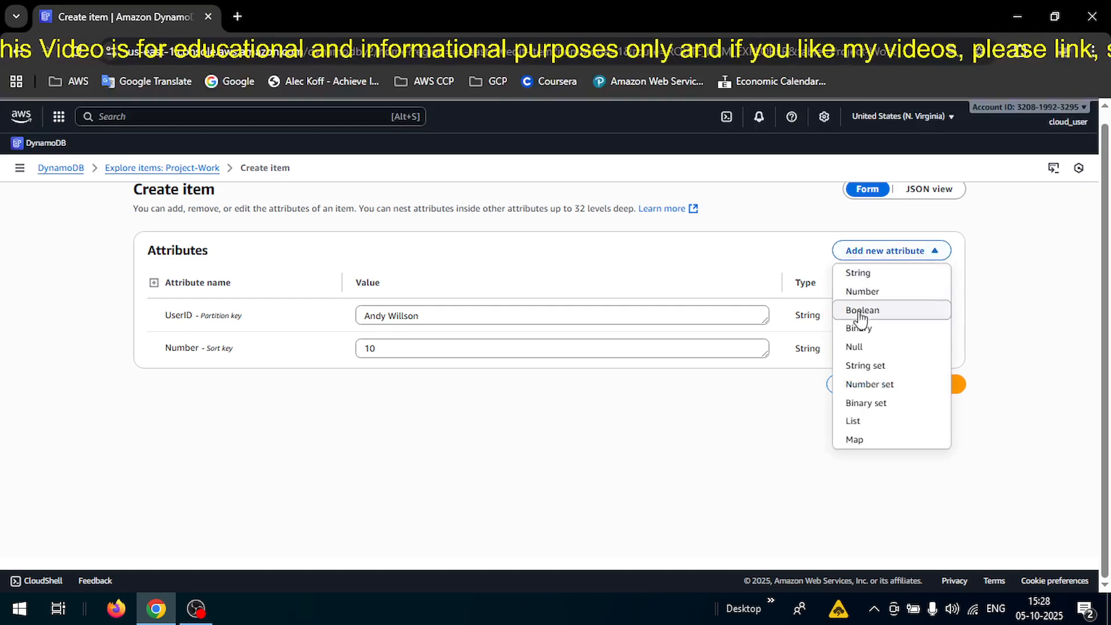
pyautogui.click(866, 294)
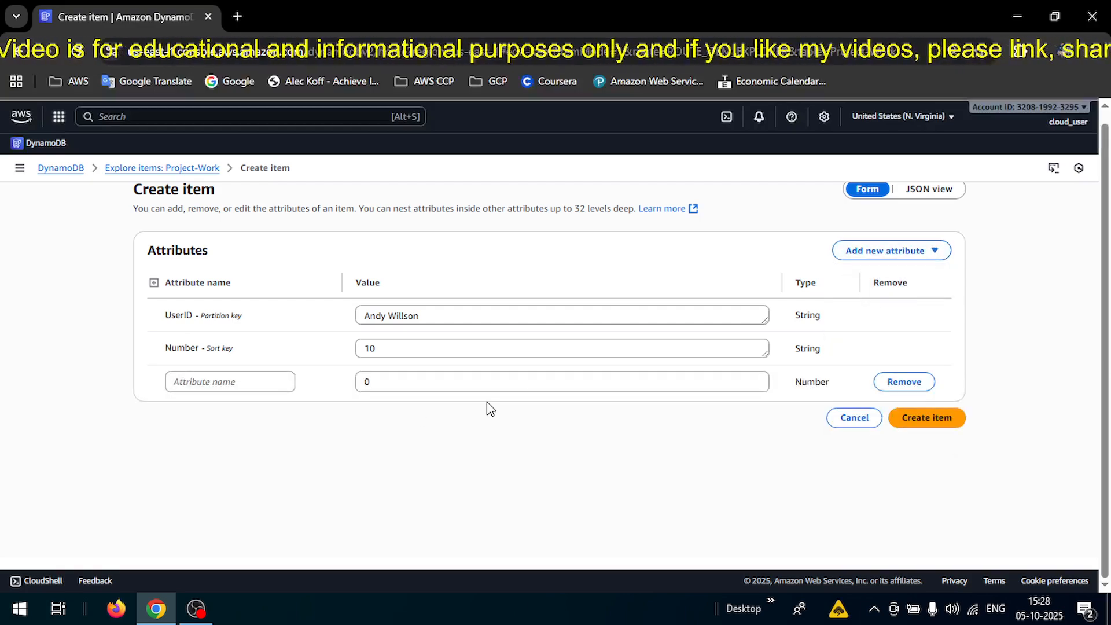
pyautogui.click(244, 376)
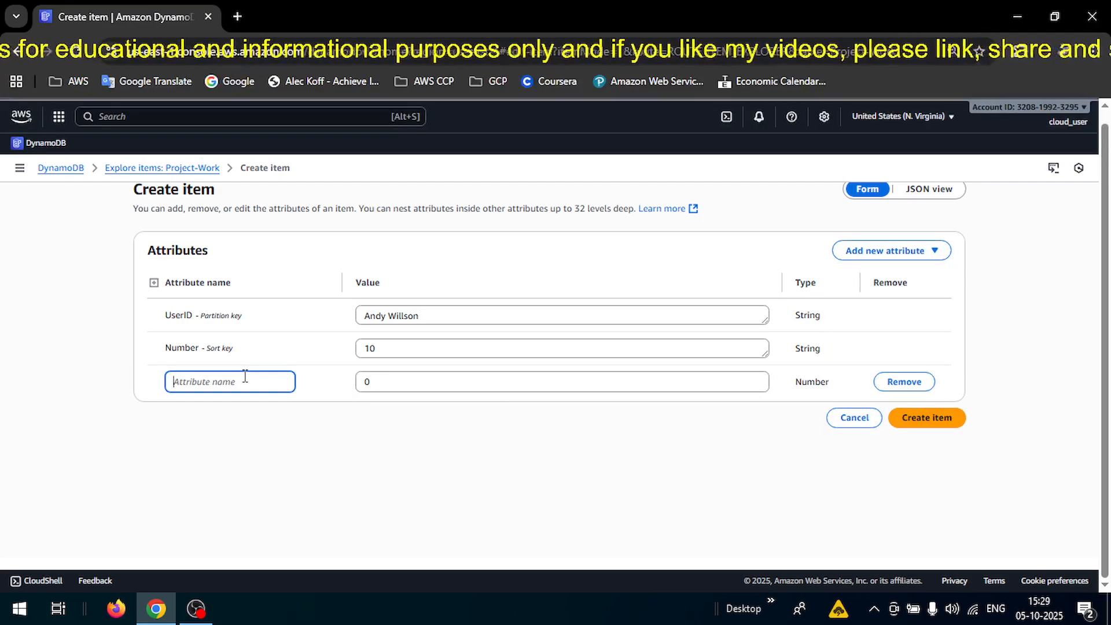
pyautogui.write('Phone')
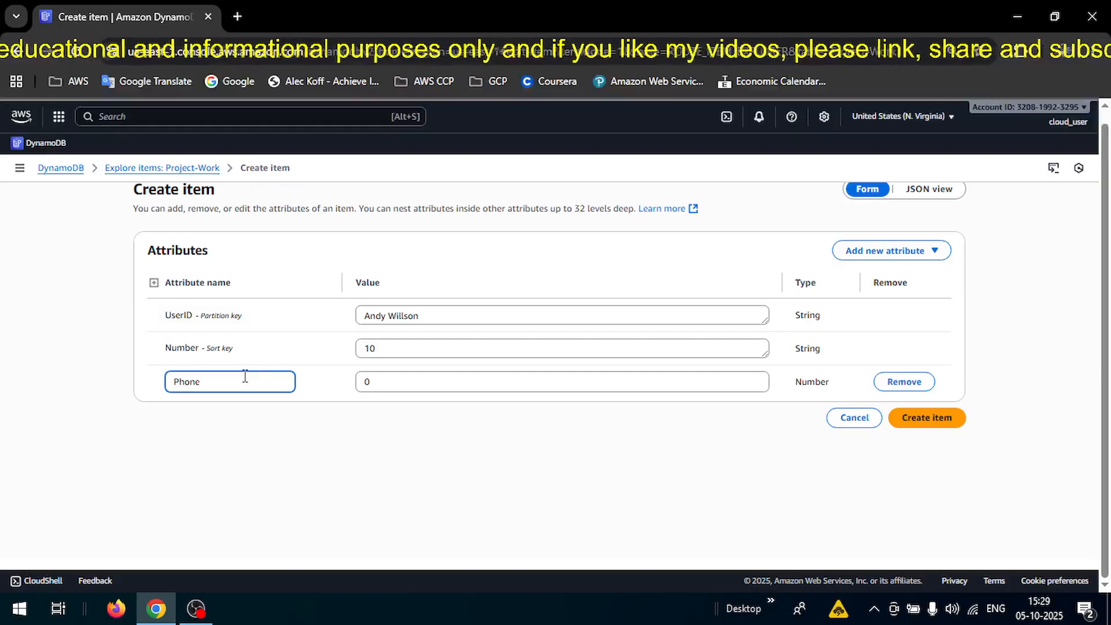
pyautogui.write(' Number')
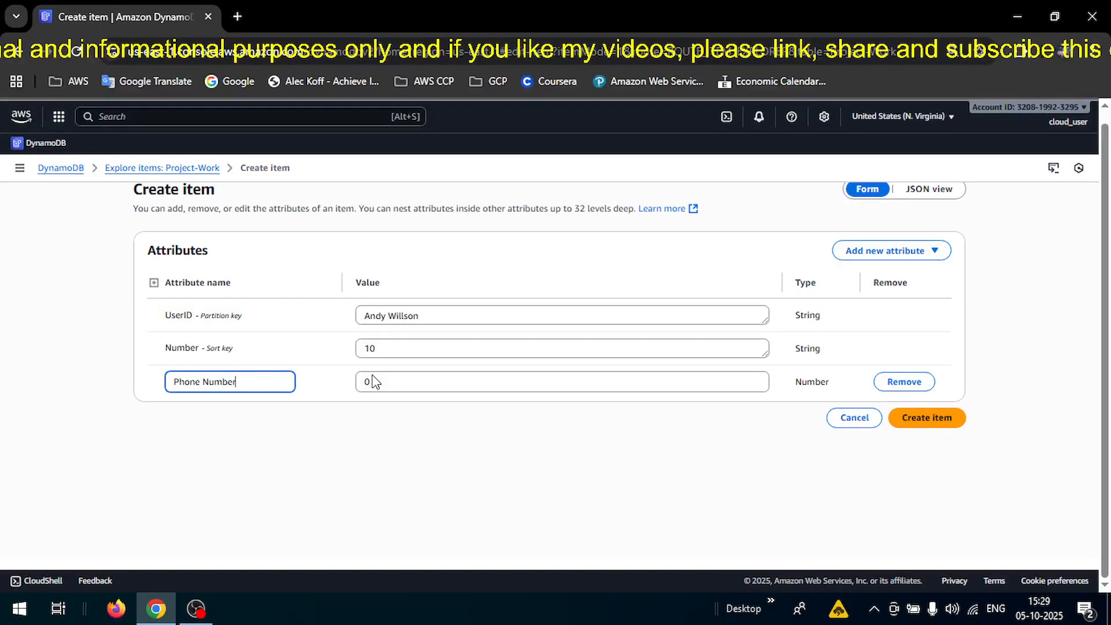
pyautogui.click(414, 381)
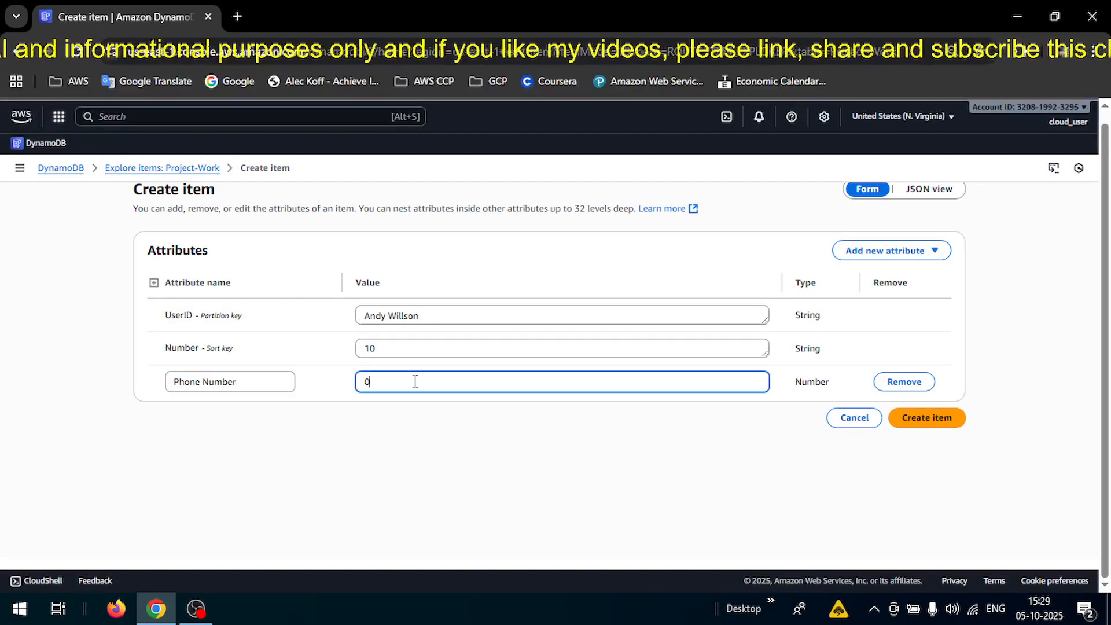
pyautogui.press('BackSpace')
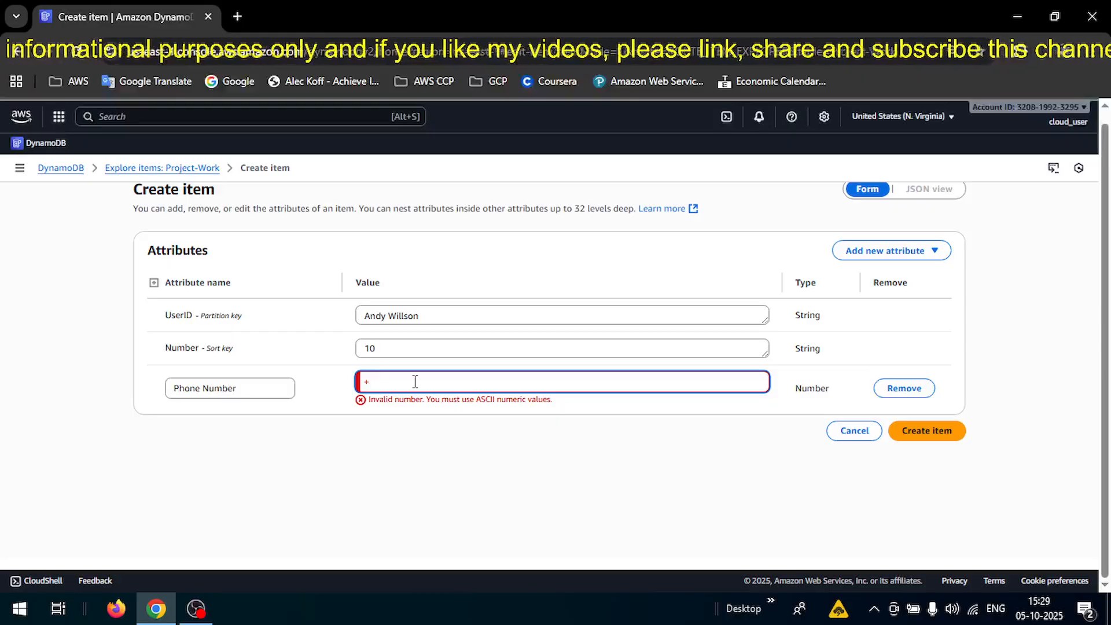
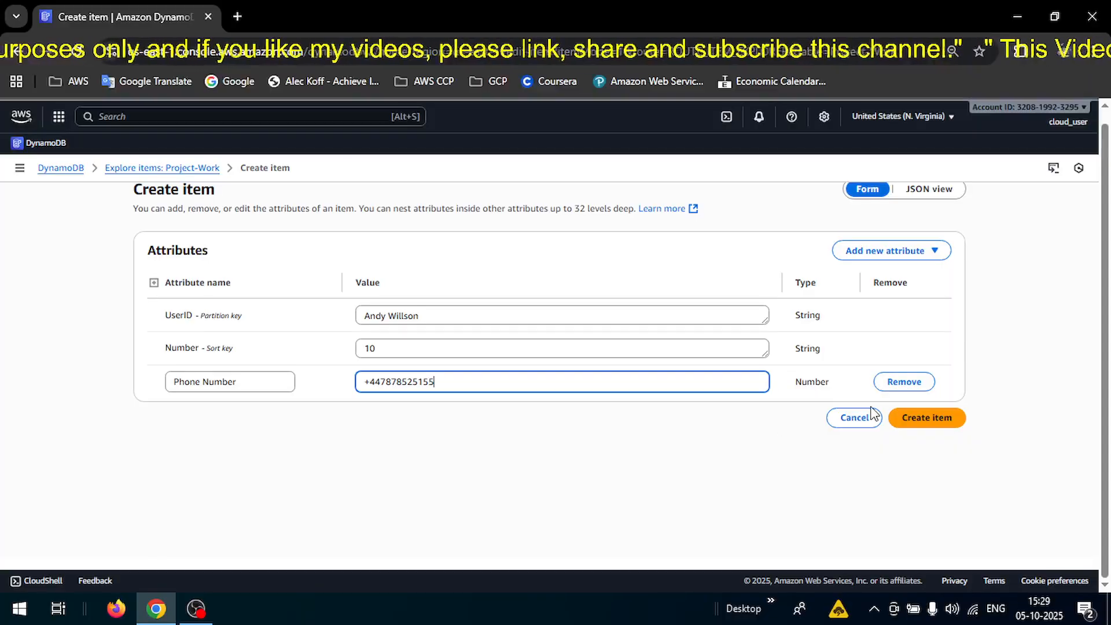
# Save the item and check it appears in the list with Number 10.
pyautogui.click(930, 419)
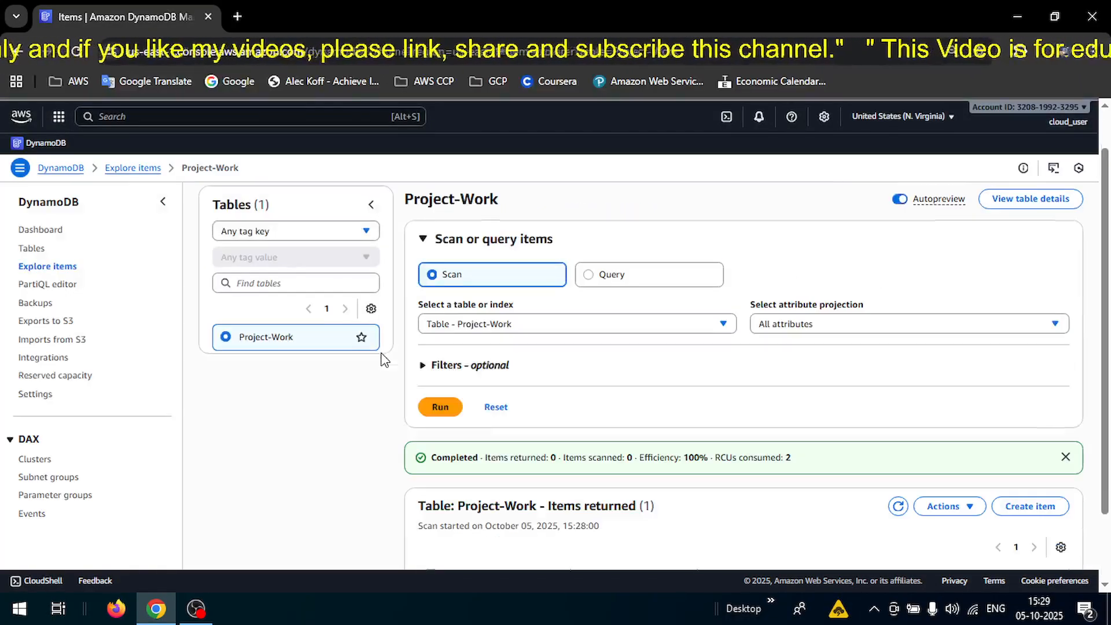
pyautogui.scroll(-2, 705, 520)
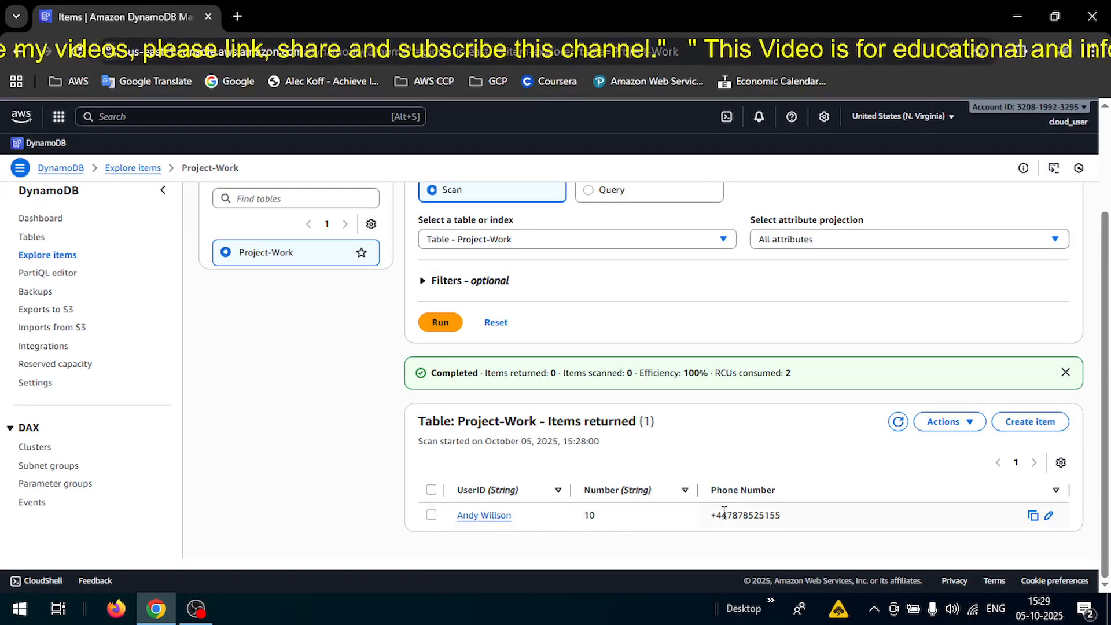
# Start a second item with another user's full name as UserID and Number 5.
pyautogui.click(1038, 427)
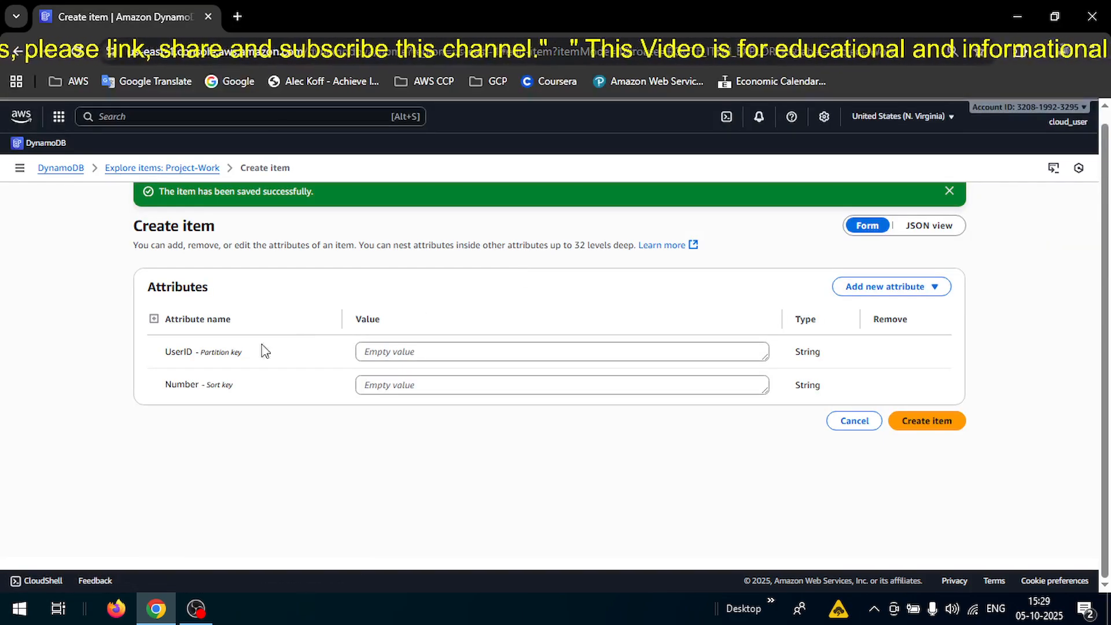
pyautogui.click(388, 356)
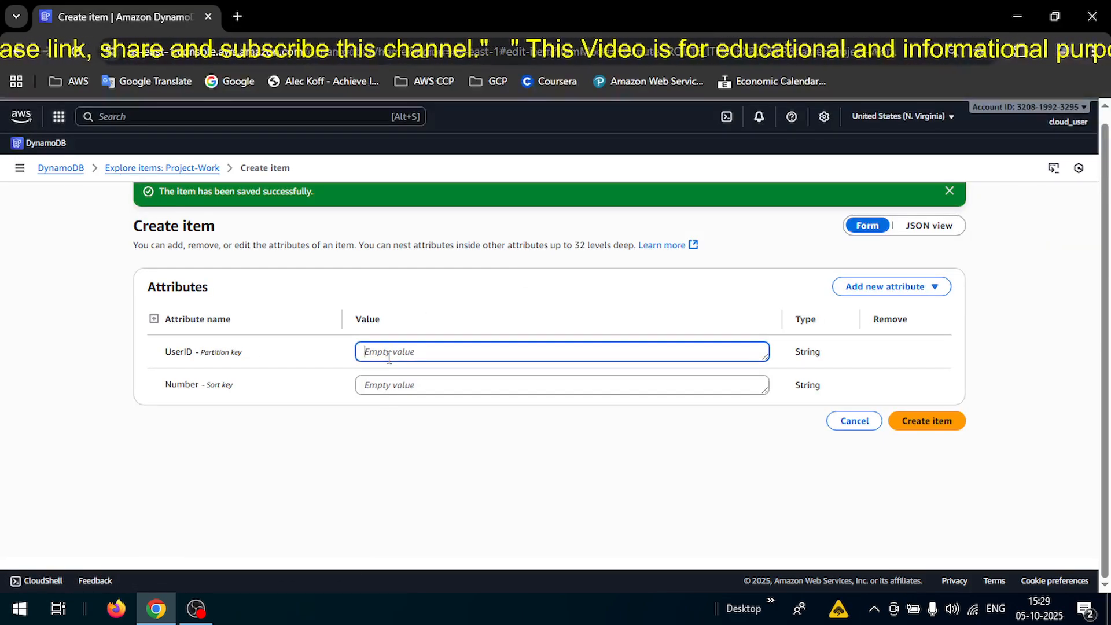
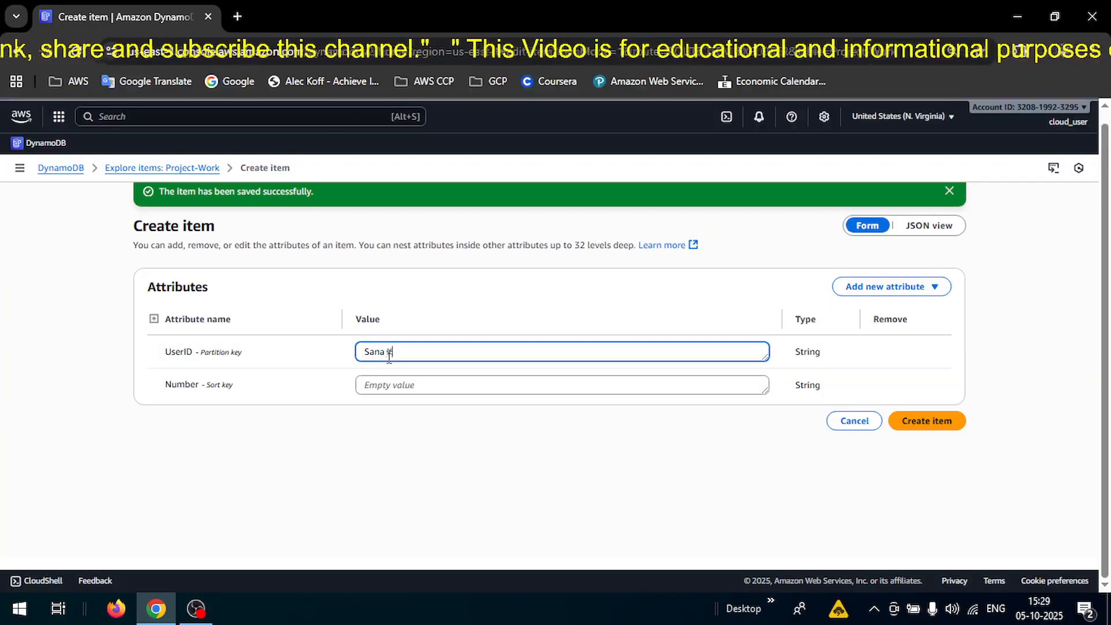
pyautogui.click(417, 386)
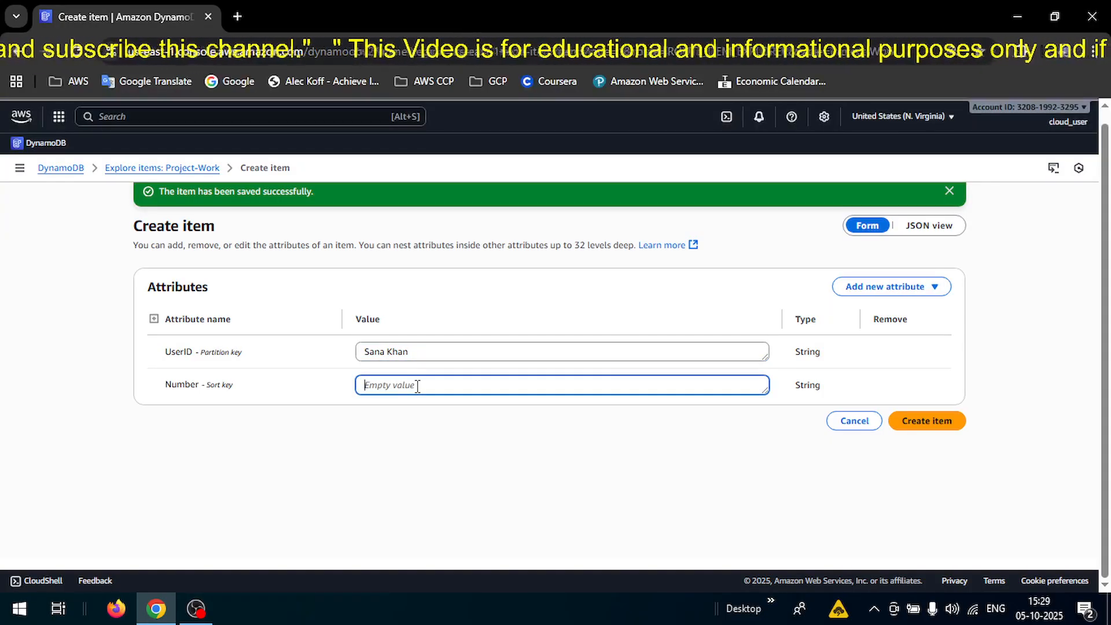
pyautogui.write('5')
# Add a Number attribute 'Phone Number' with the user's phone number and save the item.
pyautogui.click(907, 288)
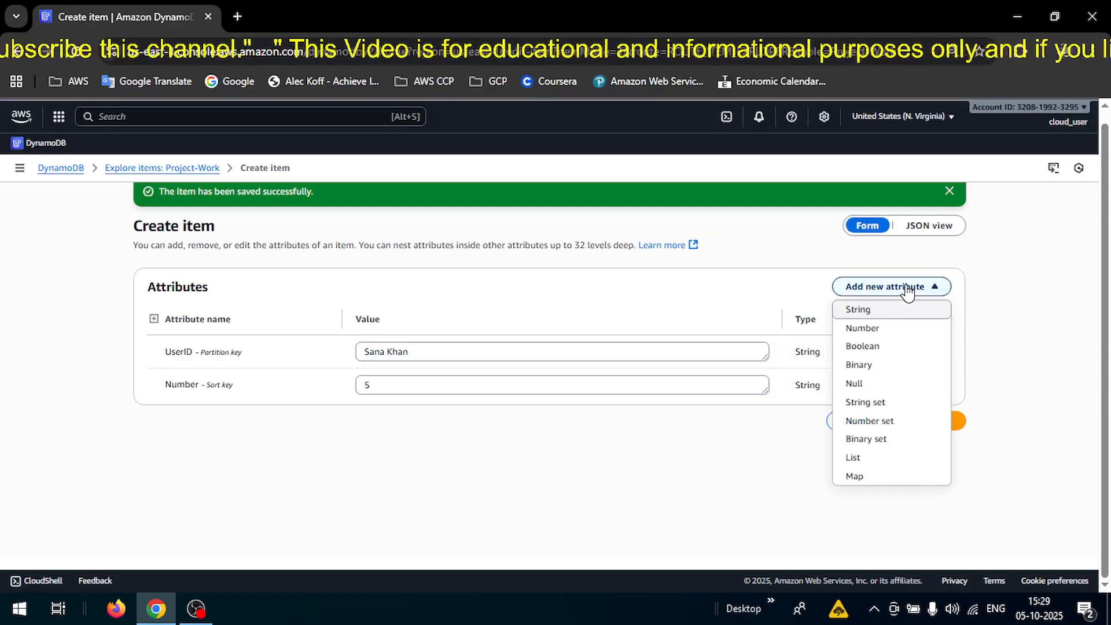
pyautogui.click(865, 328)
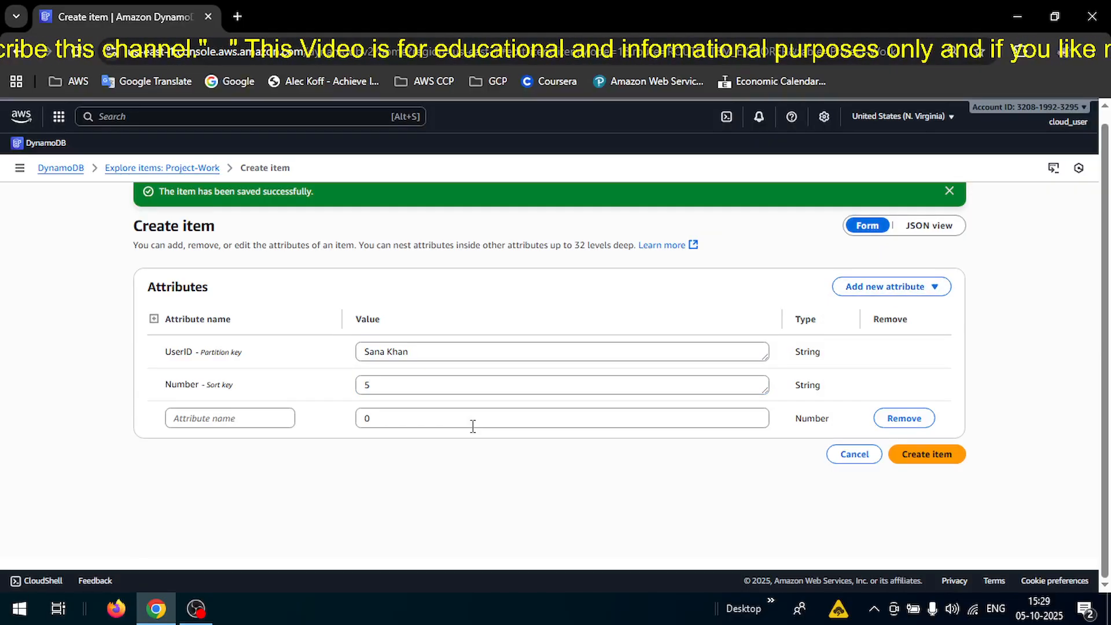
pyautogui.click(271, 425)
pyautogui.write('P')
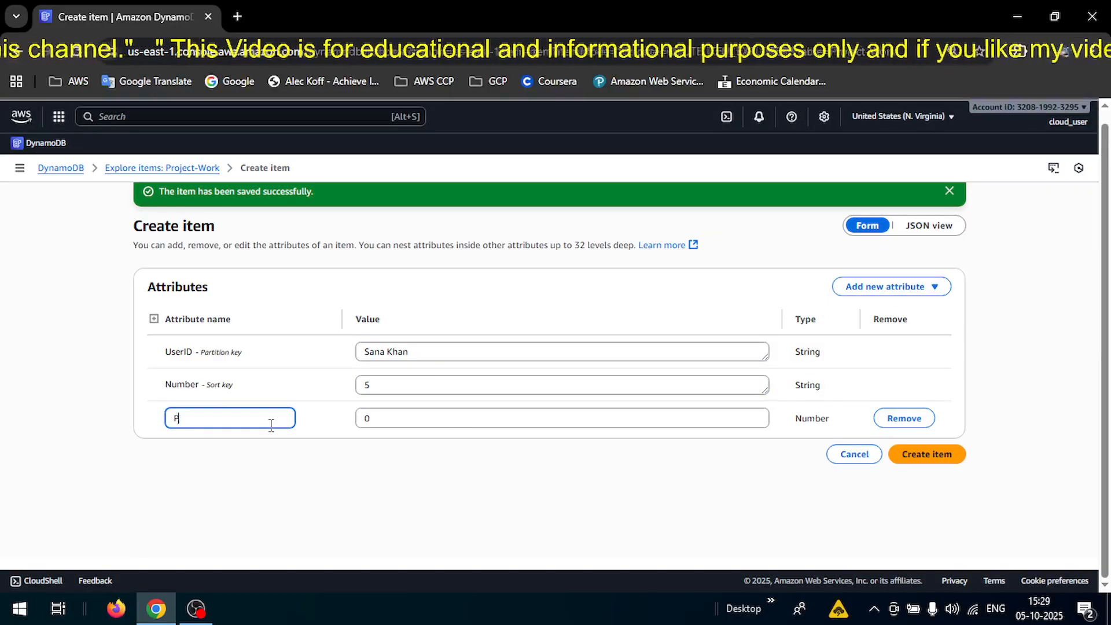
pyautogui.write('ihone')
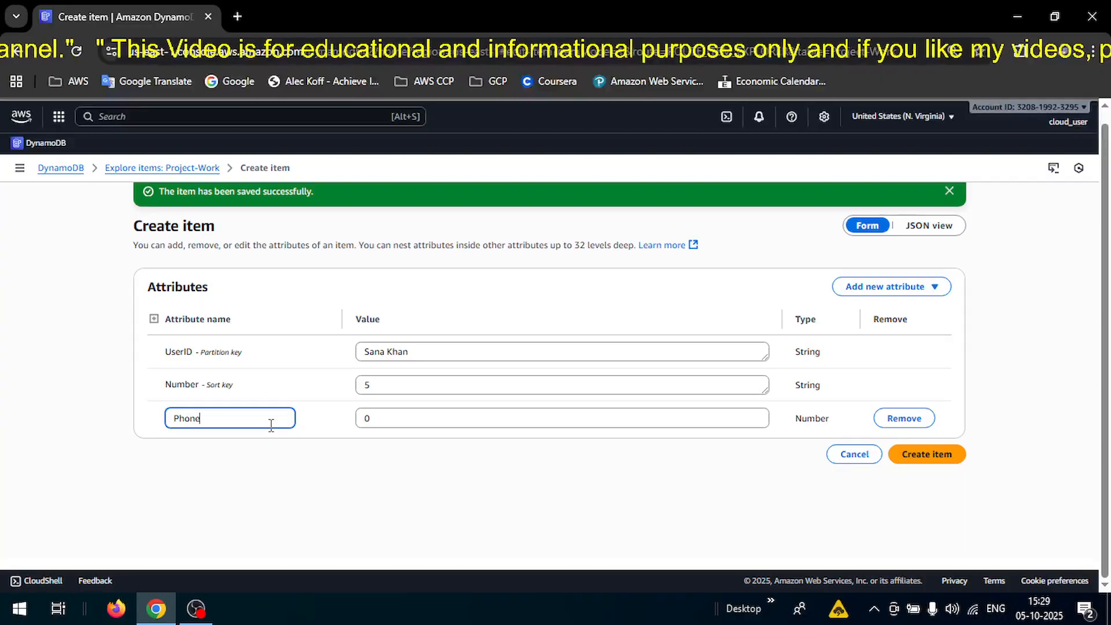
pyautogui.write(' Number')
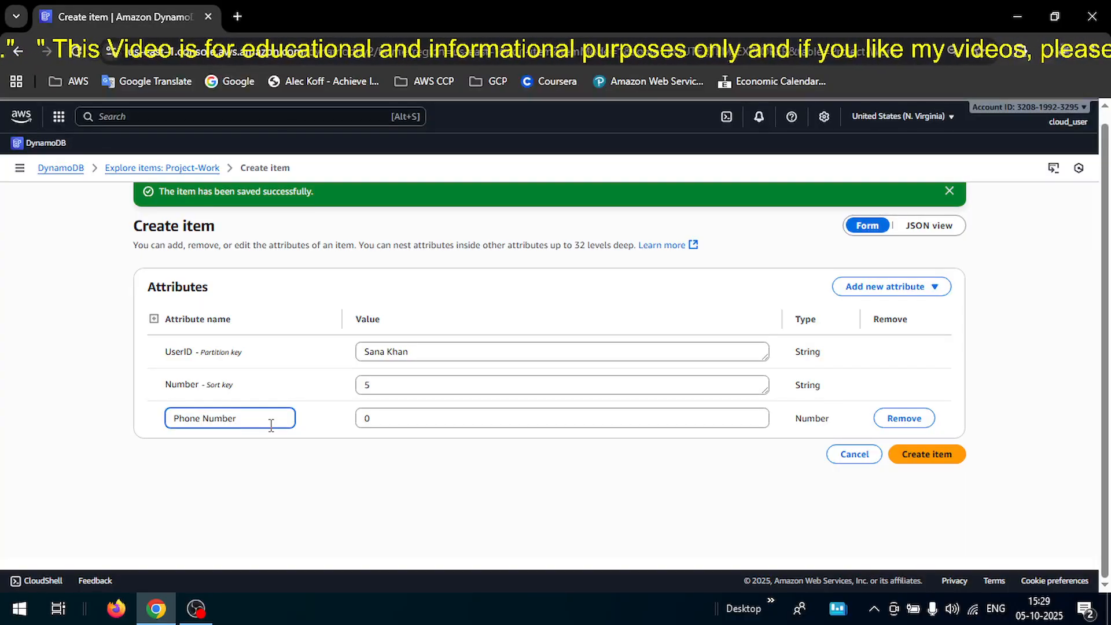
pyautogui.click(405, 428)
pyautogui.press('BackSpace')
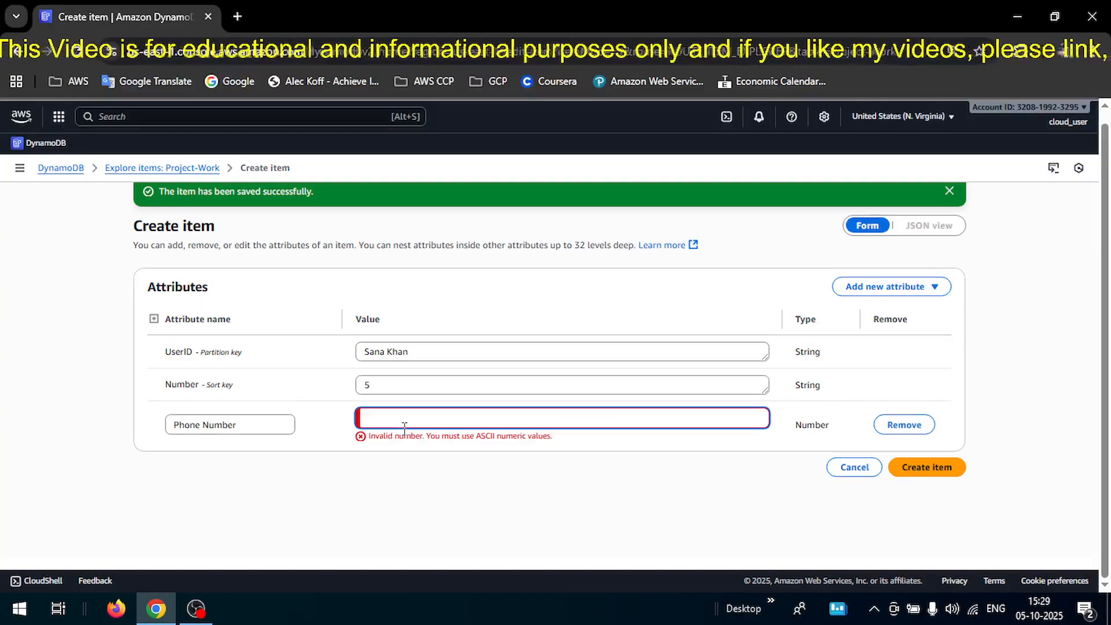
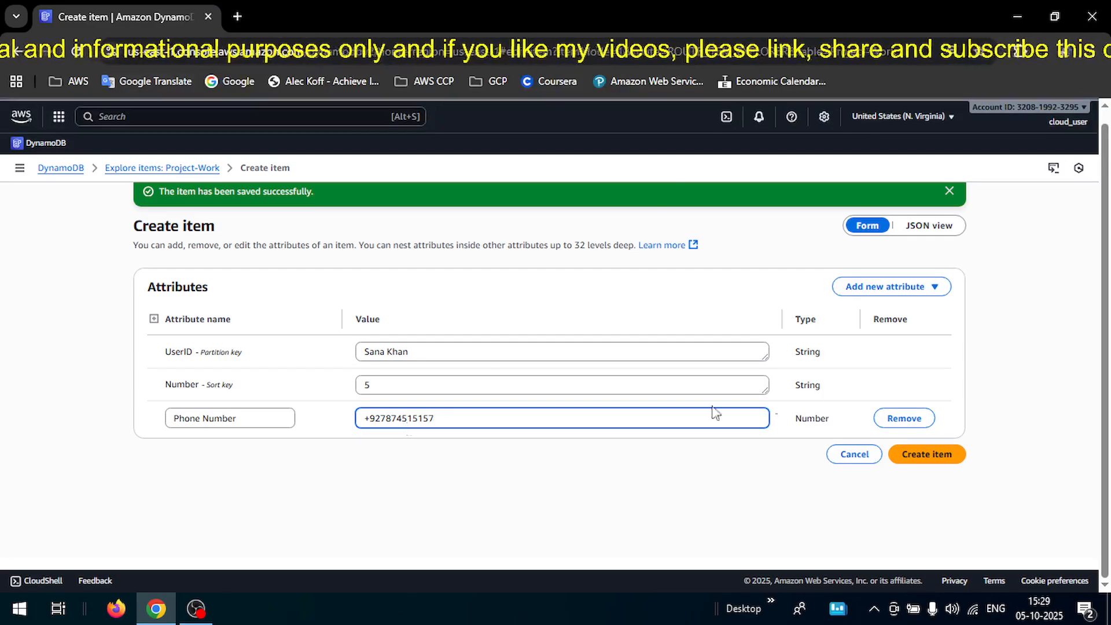
pyautogui.click(924, 454)
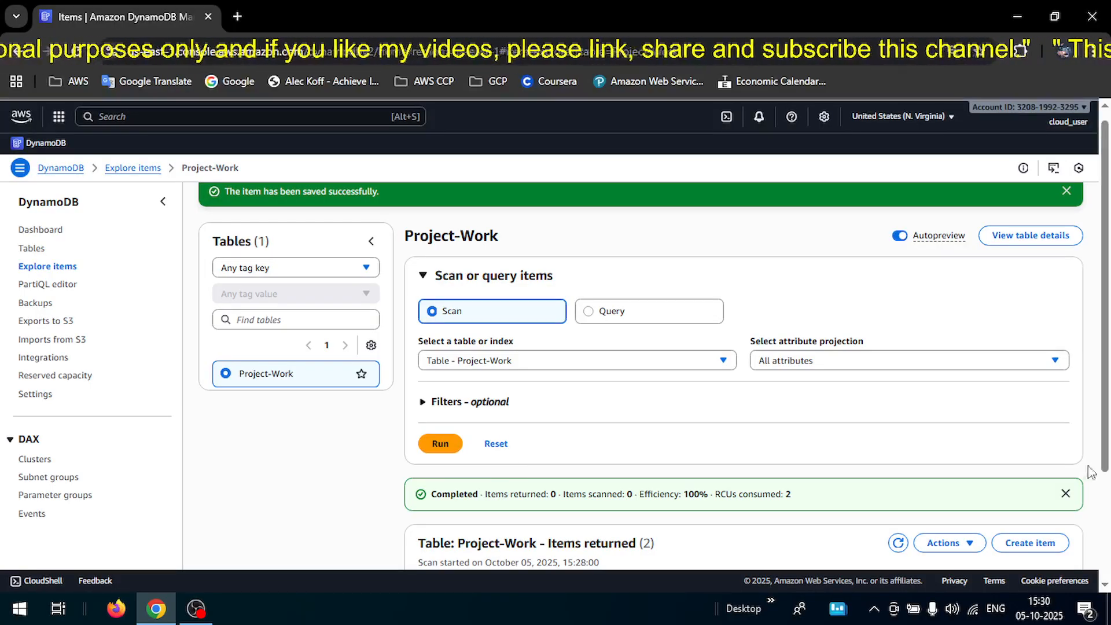
# Confirm two items are returned, then go back to the Tables list.
pyautogui.scroll(-2, 1104, 471)
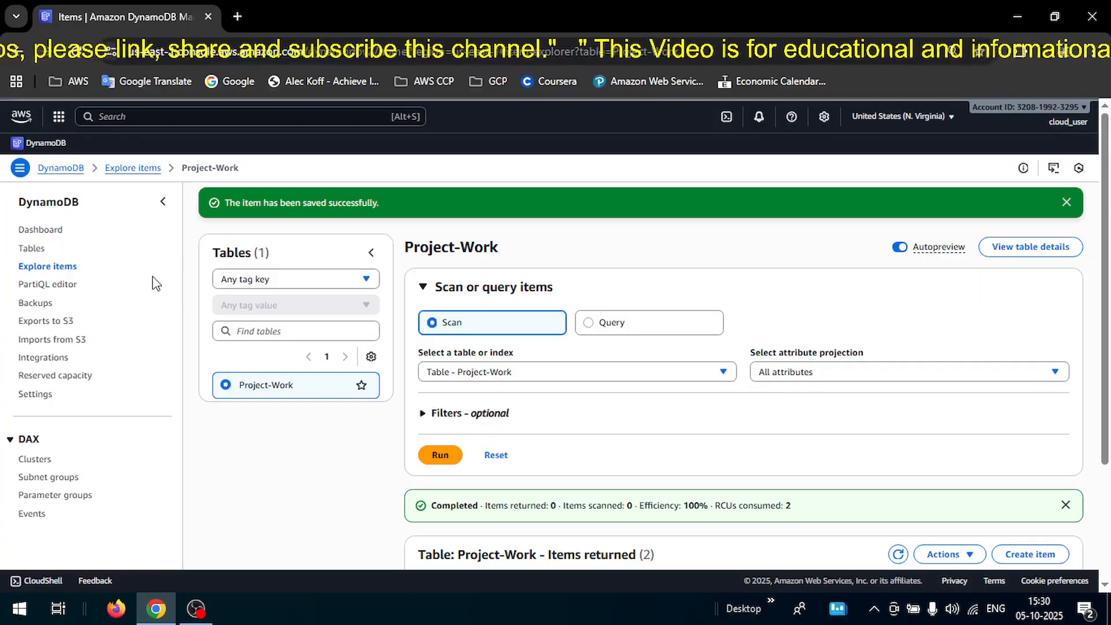
pyautogui.click(33, 249)
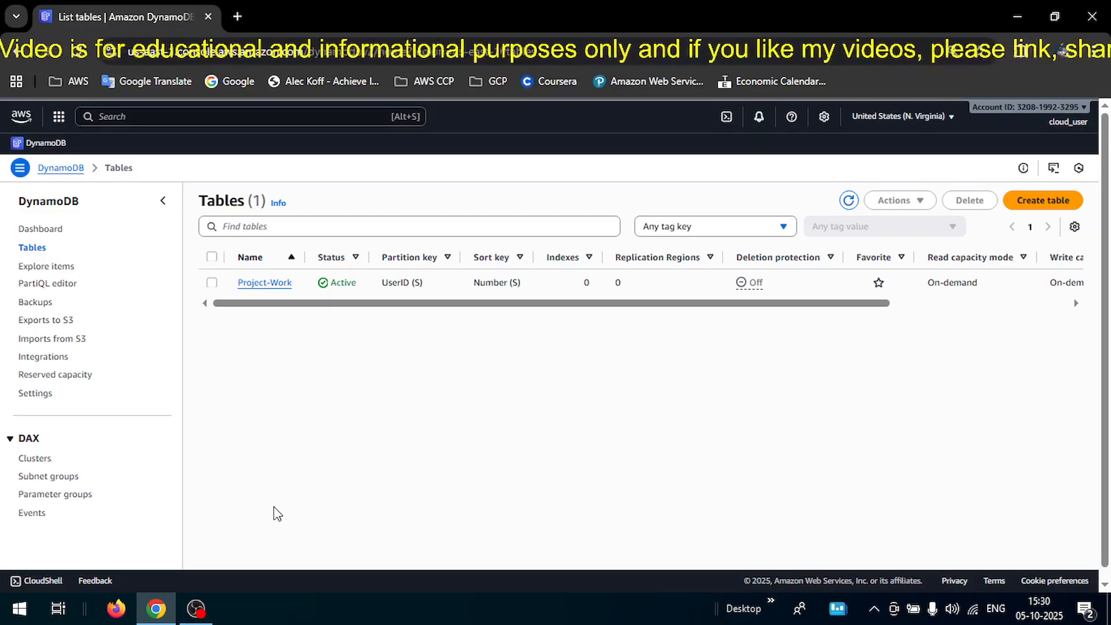
pyautogui.click(210, 596)
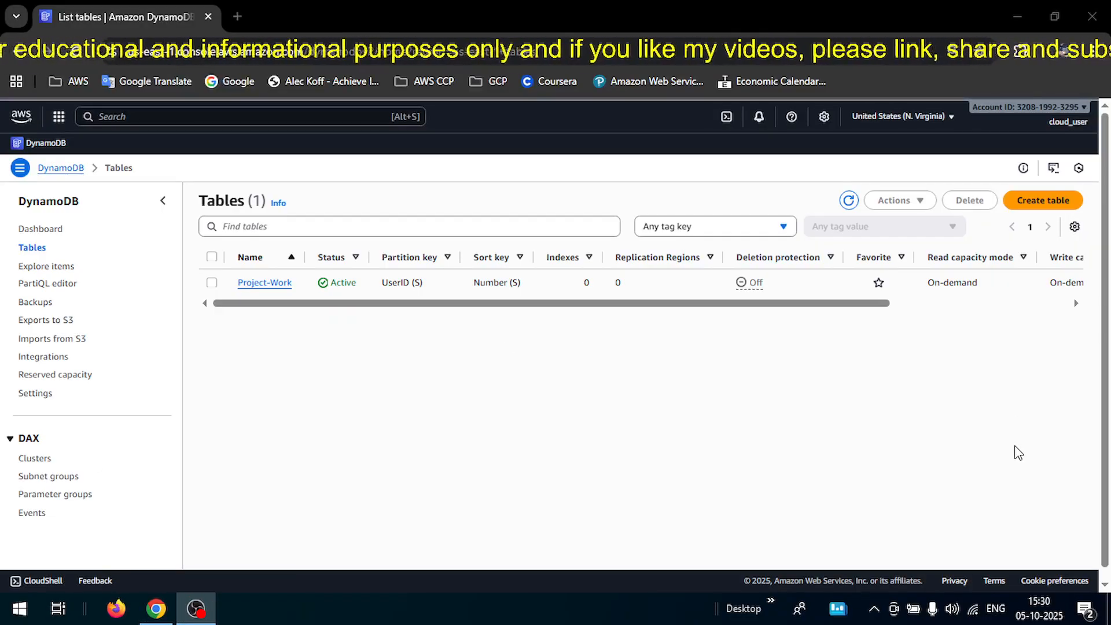